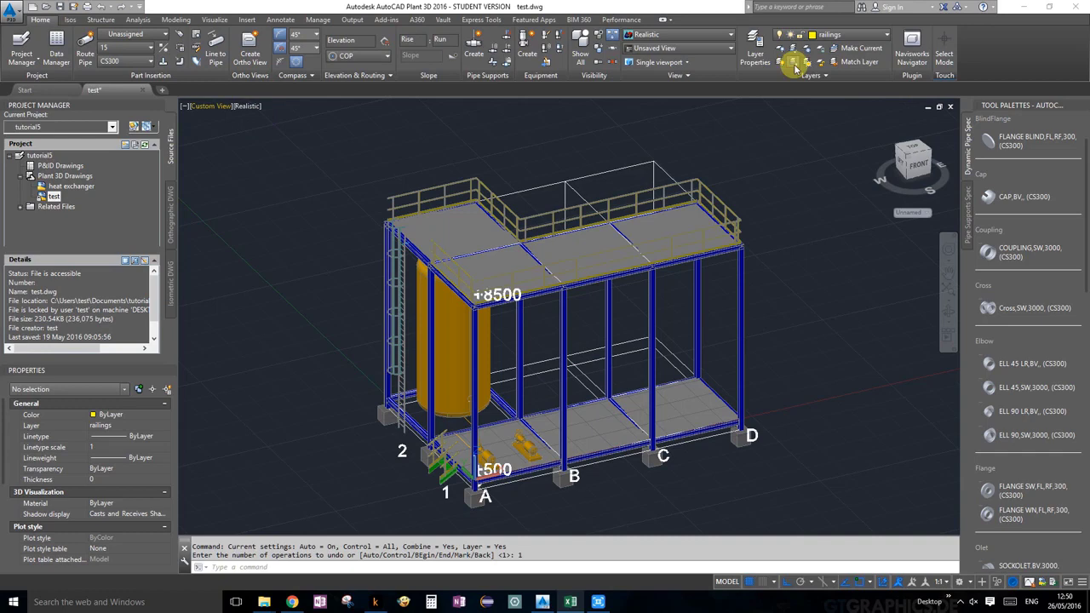
Step: Make 'equipments' the current layer, then isolate the selected structure grid
click(887, 39)
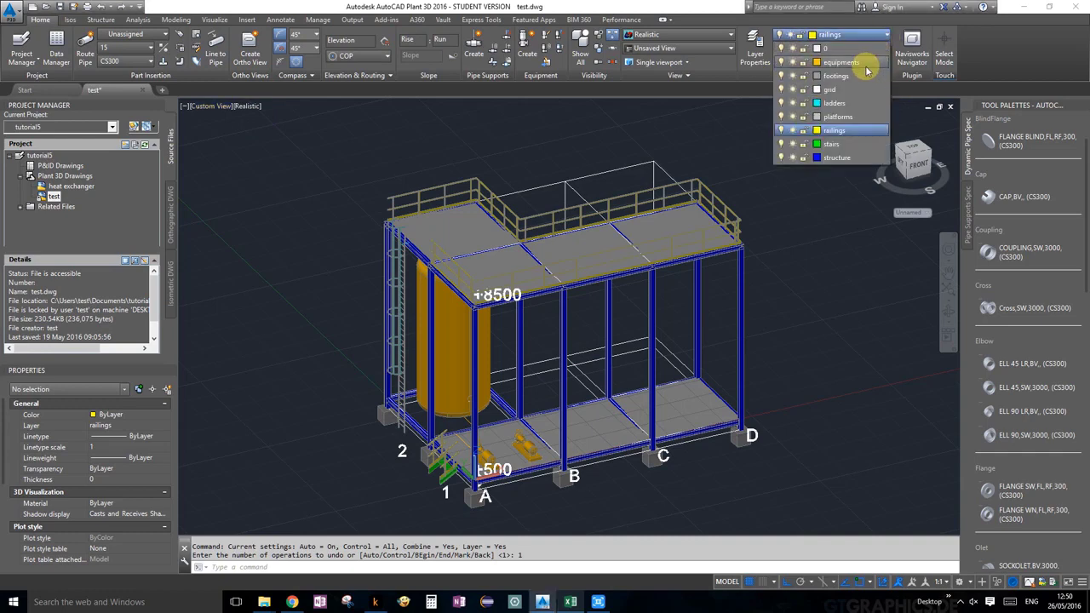
click(865, 63)
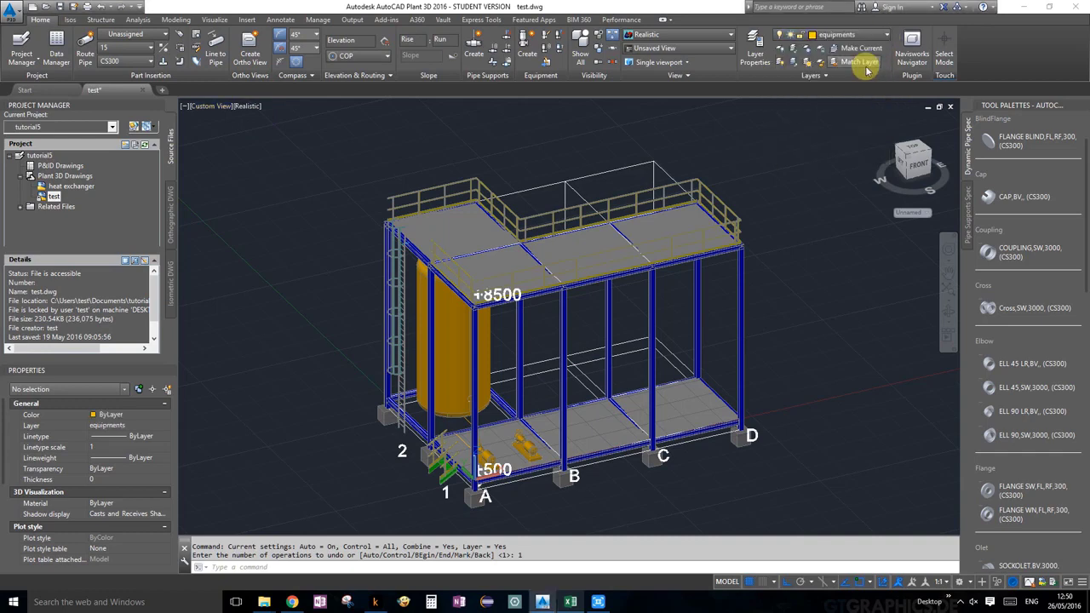
click(572, 185)
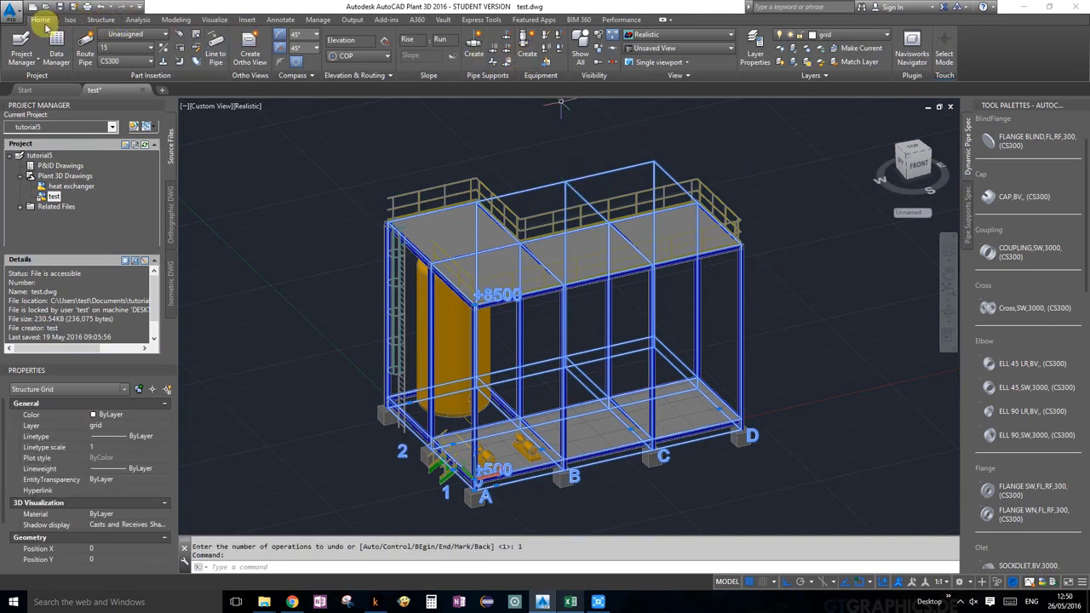
click(598, 50)
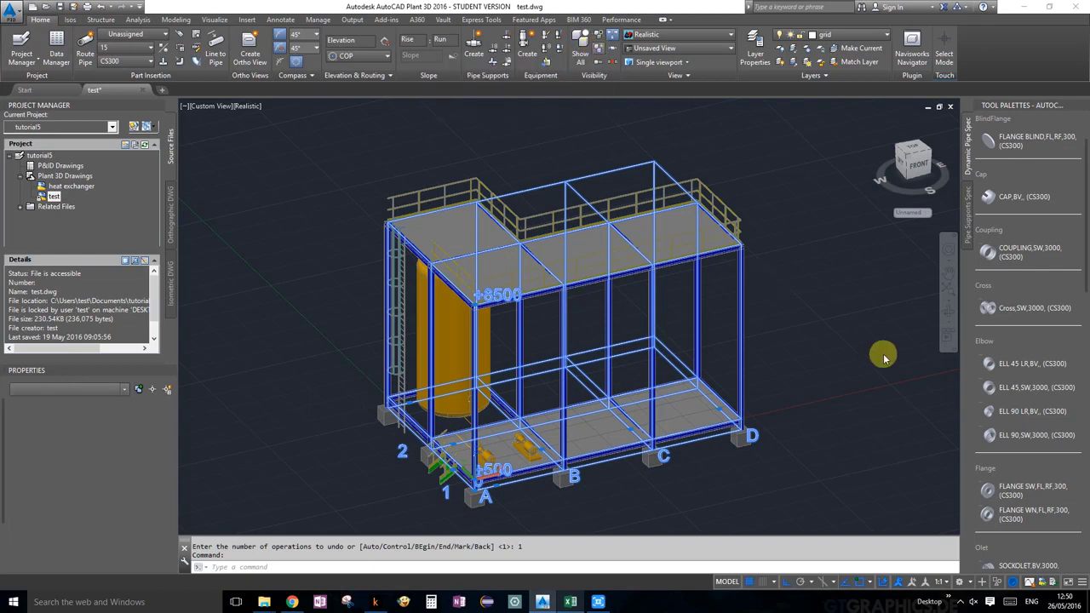
Step: Zoom around grid point A and switch to the Top view, cancelling the stray selection window
scroll(475, 488, up, 3)
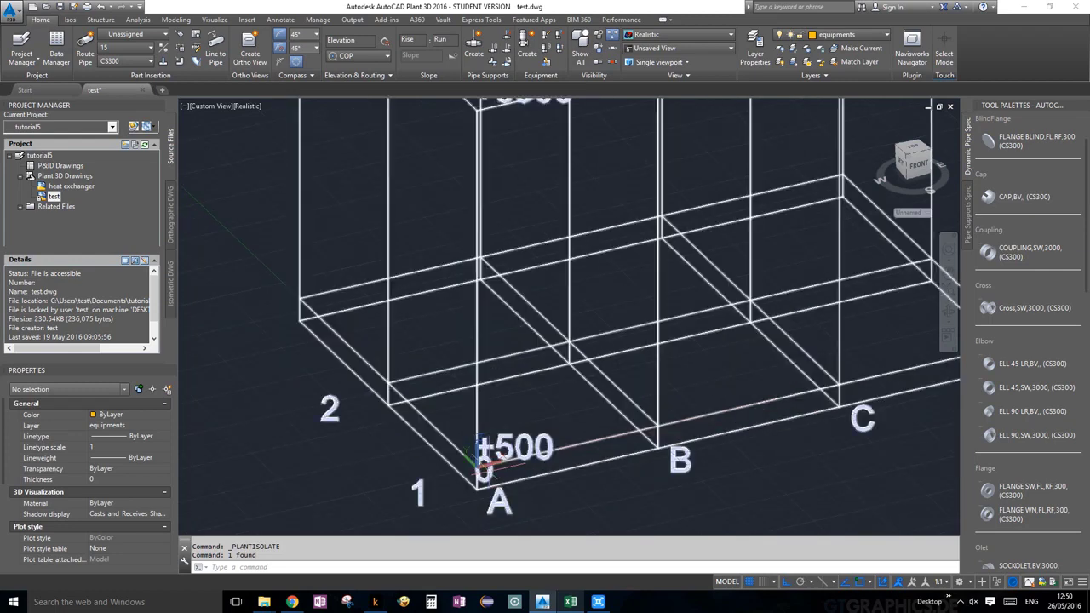
scroll(484, 470, up, 2)
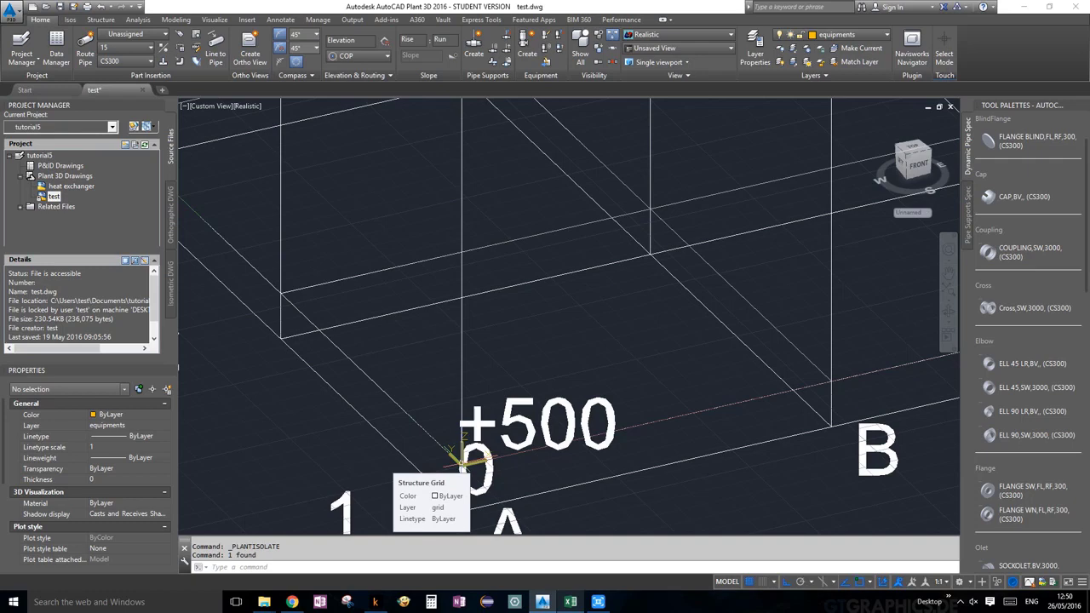
scroll(463, 460, down, 5)
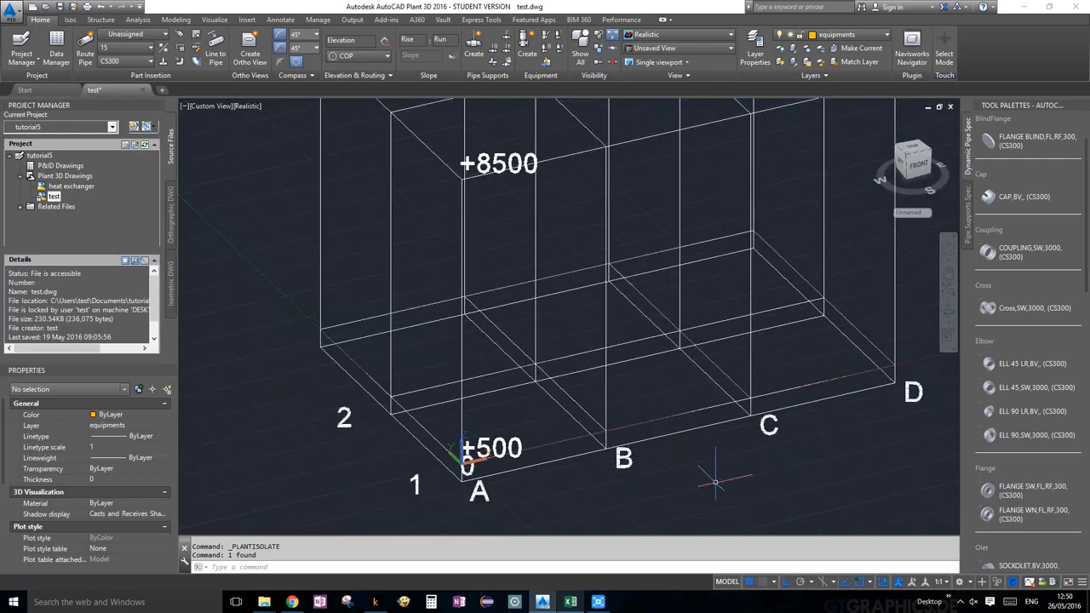
click(917, 149)
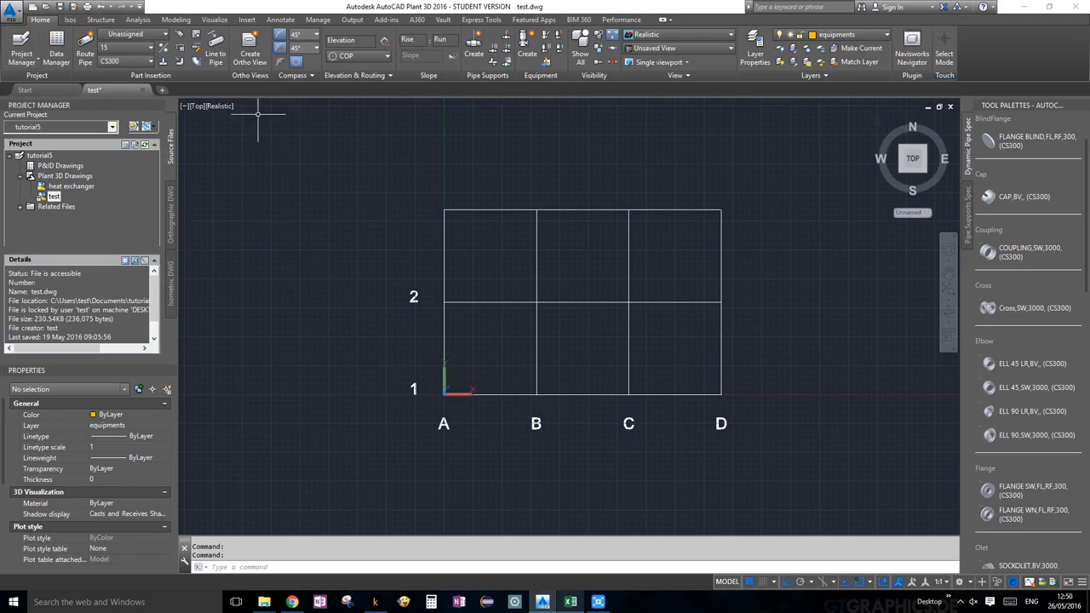
click(195, 107)
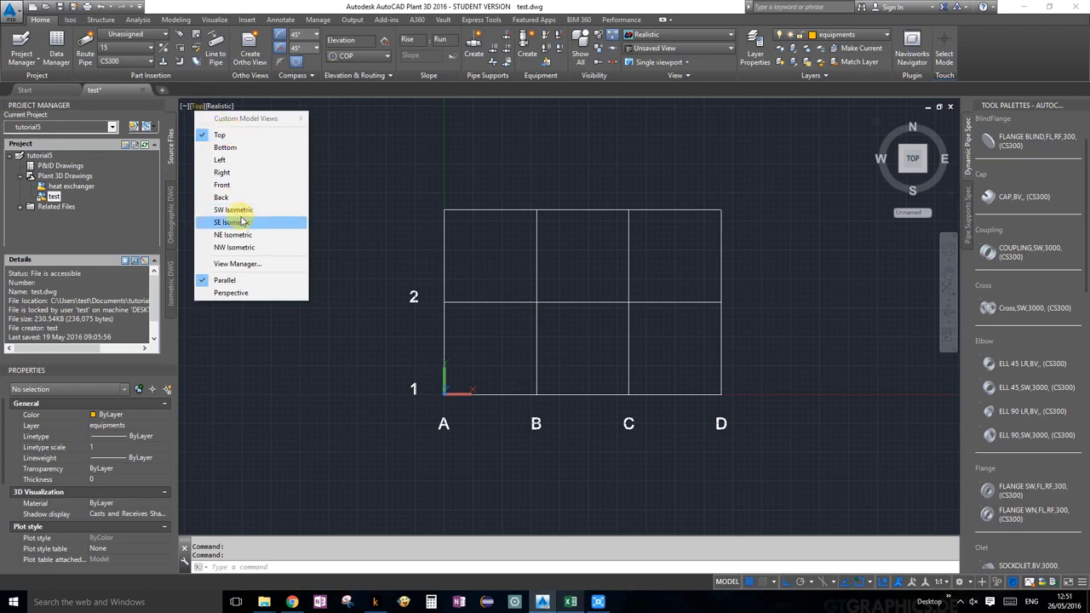
click(401, 170)
click(401, 170)
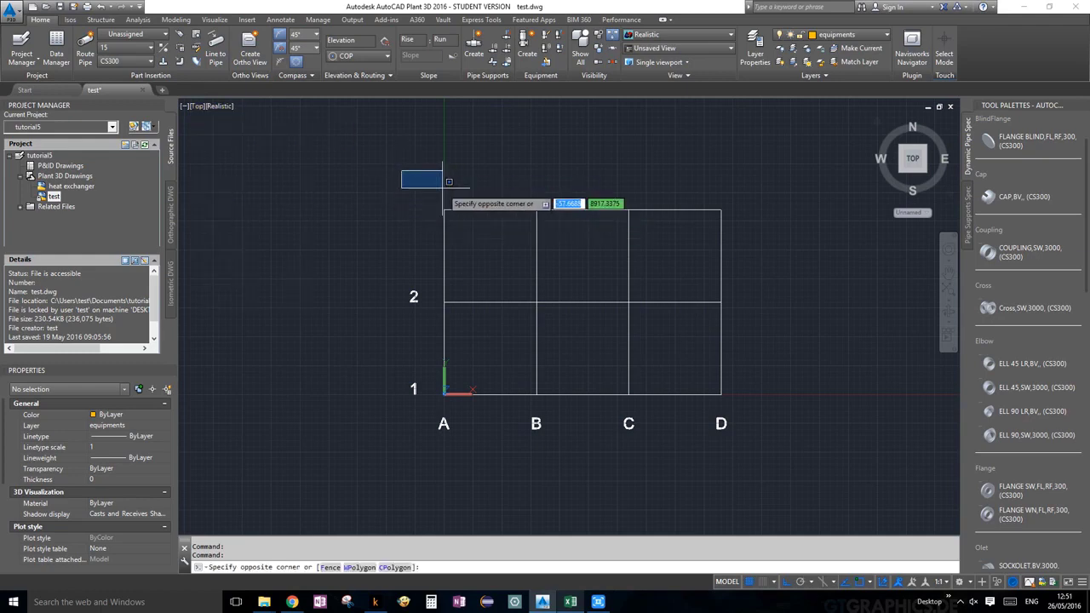
key(Escape)
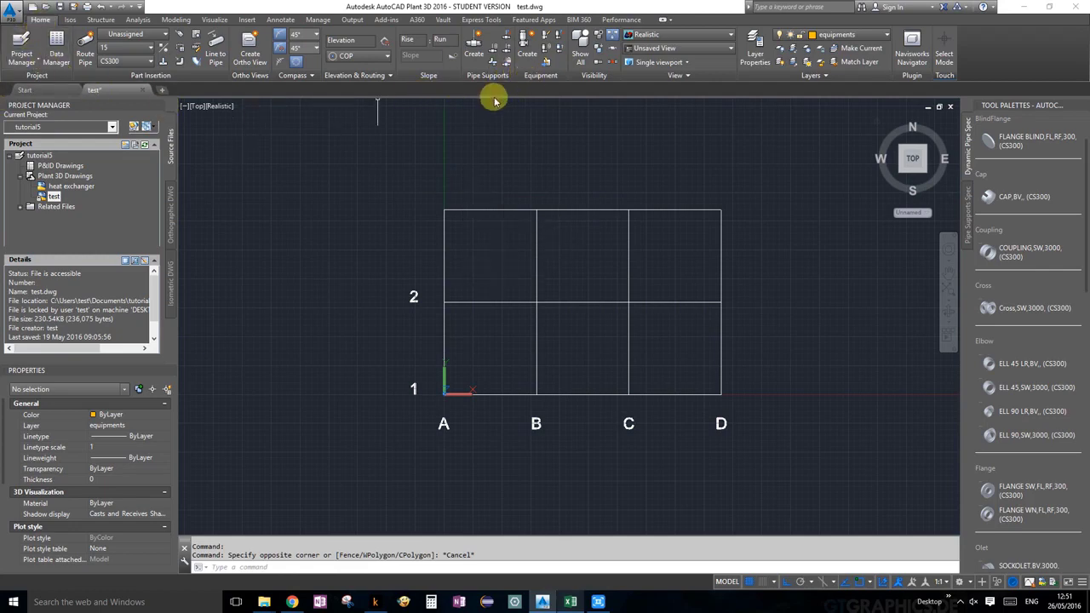
Step: In Create Equipment, set the type to Heat Exchanger > New Horizontal Heat Exchanger instead of a blower
click(534, 54)
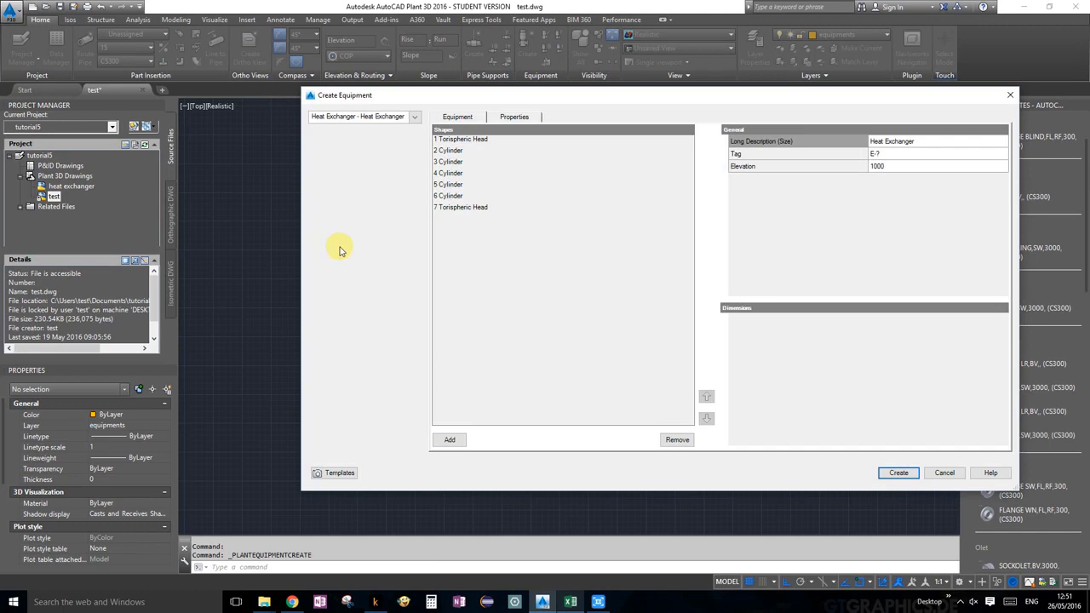
click(412, 116)
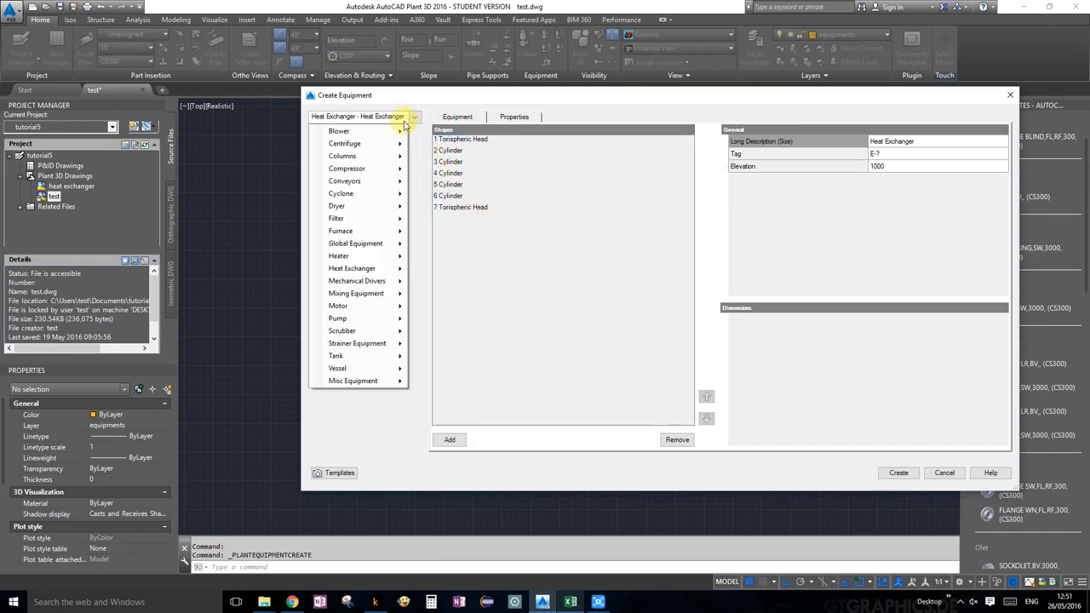
mouse_move(367, 136)
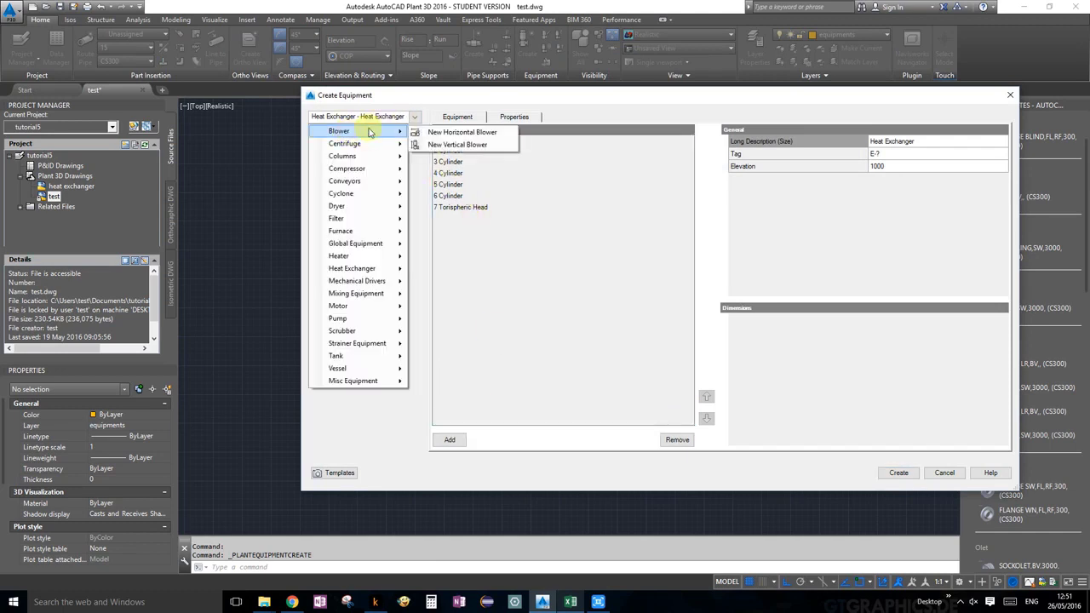
click(438, 132)
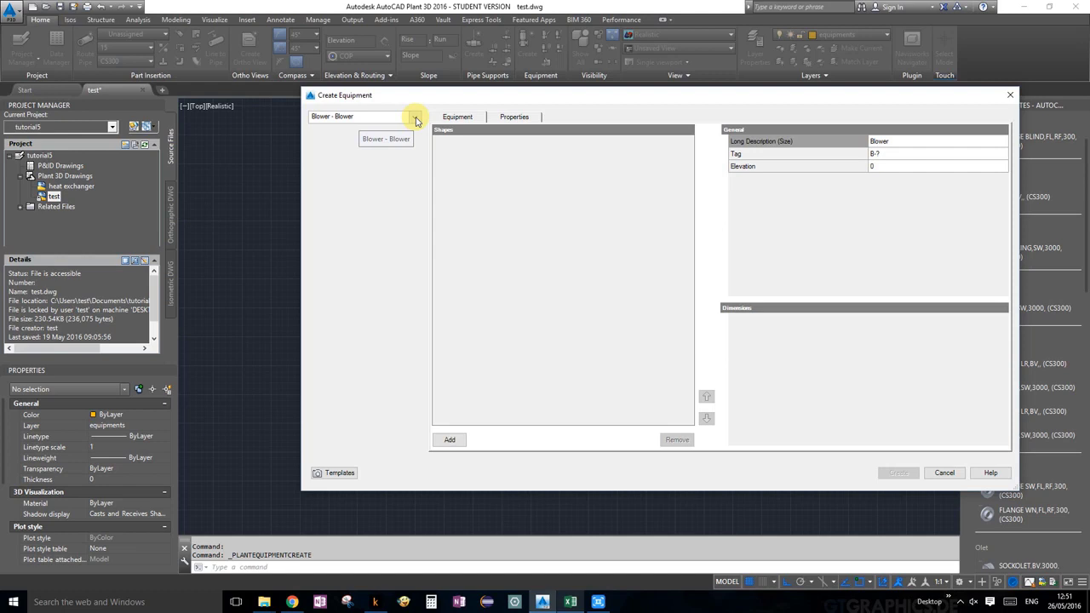
click(417, 119)
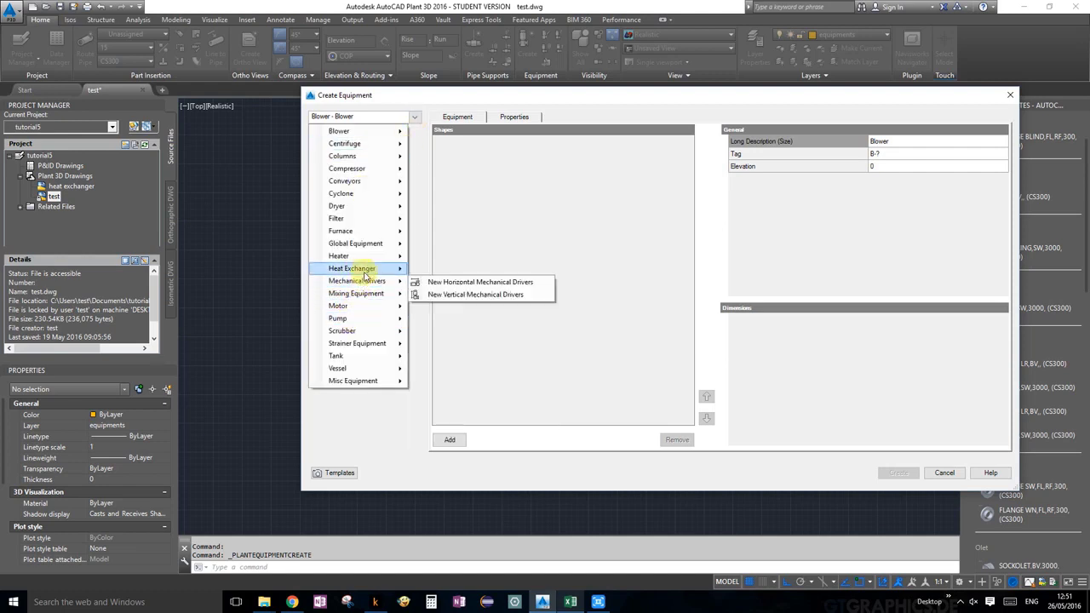
mouse_move(366, 274)
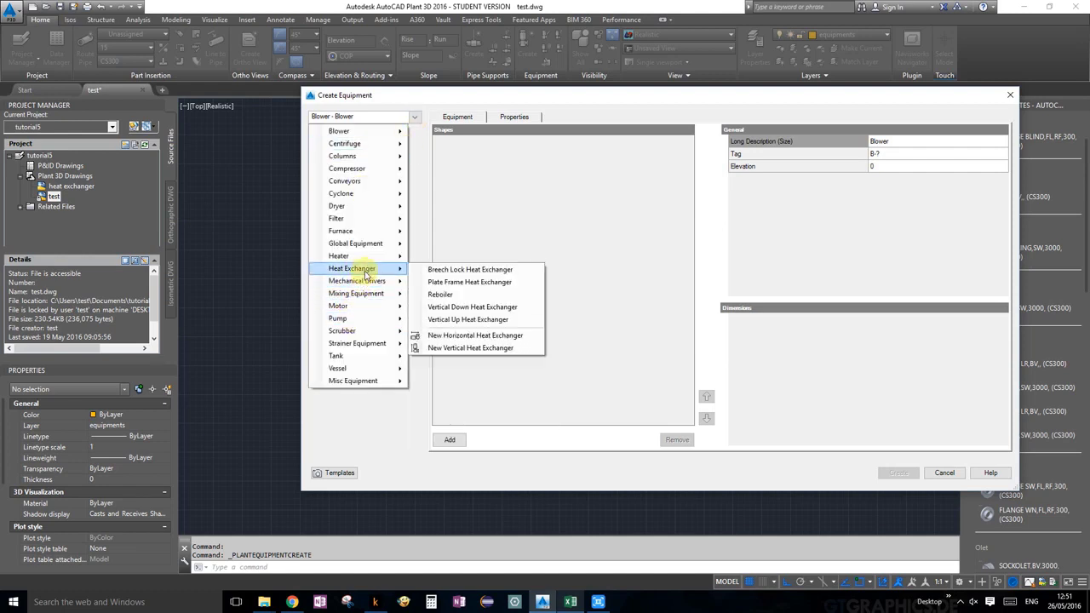
click(451, 337)
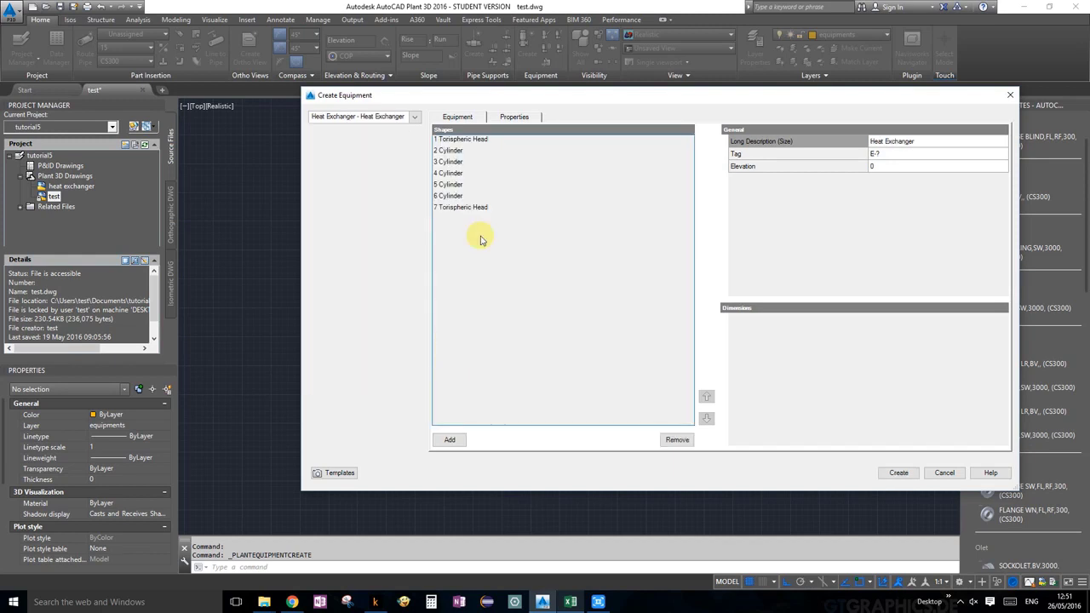
Step: Remove all existing shapes from the heat exchanger's shape list
click(454, 143)
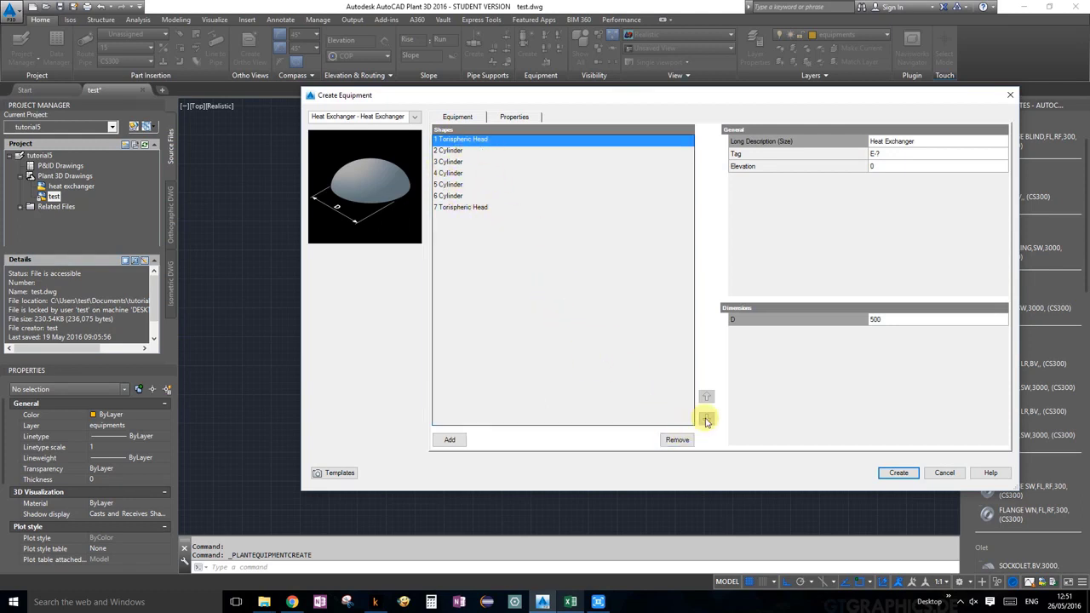
click(676, 439)
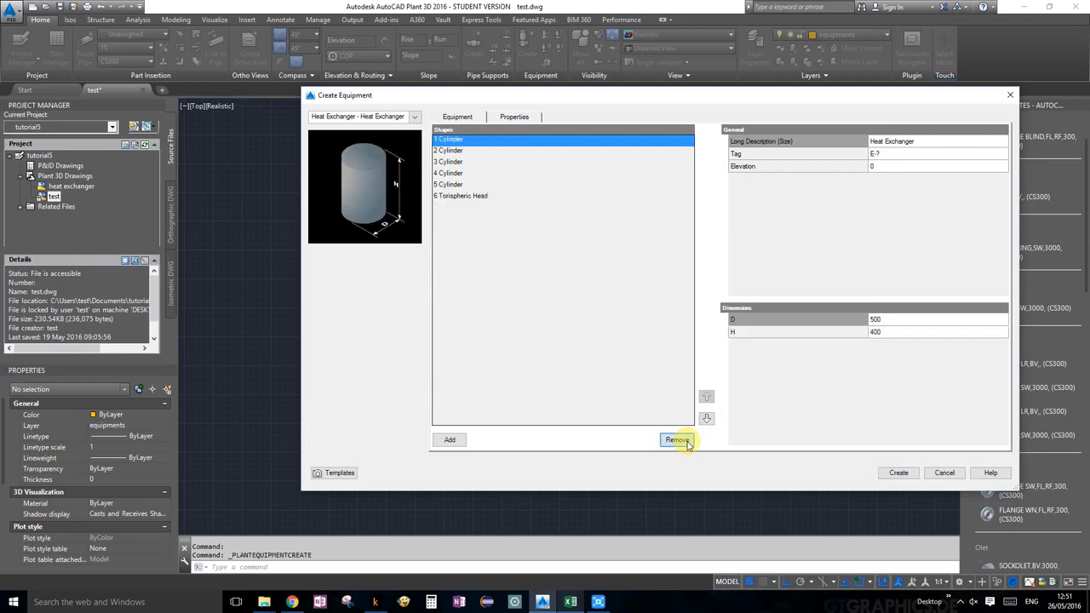
click(677, 439)
click(677, 439)
click(677, 440)
click(677, 440)
click(677, 439)
click(677, 439)
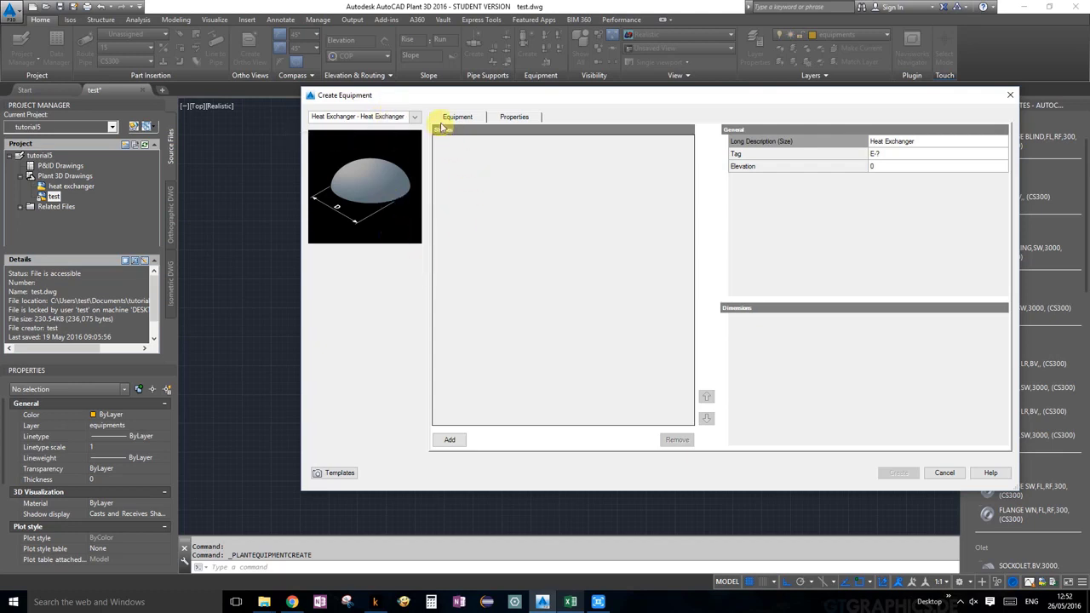
Step: Add a Torispheric Head, five Cylinders and a closing Torispheric Head, in that order
click(450, 442)
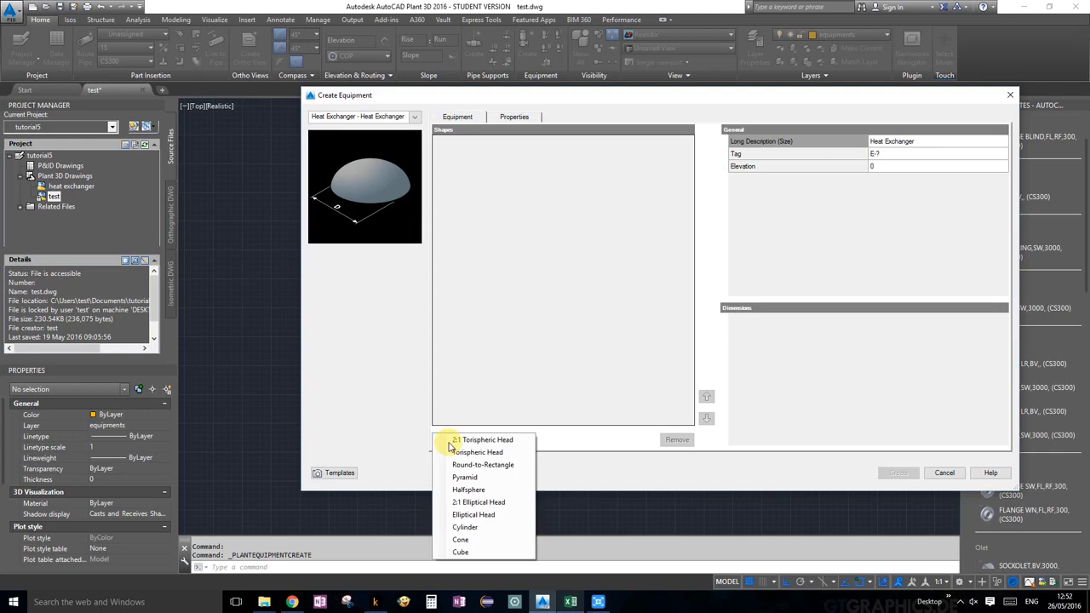
click(500, 457)
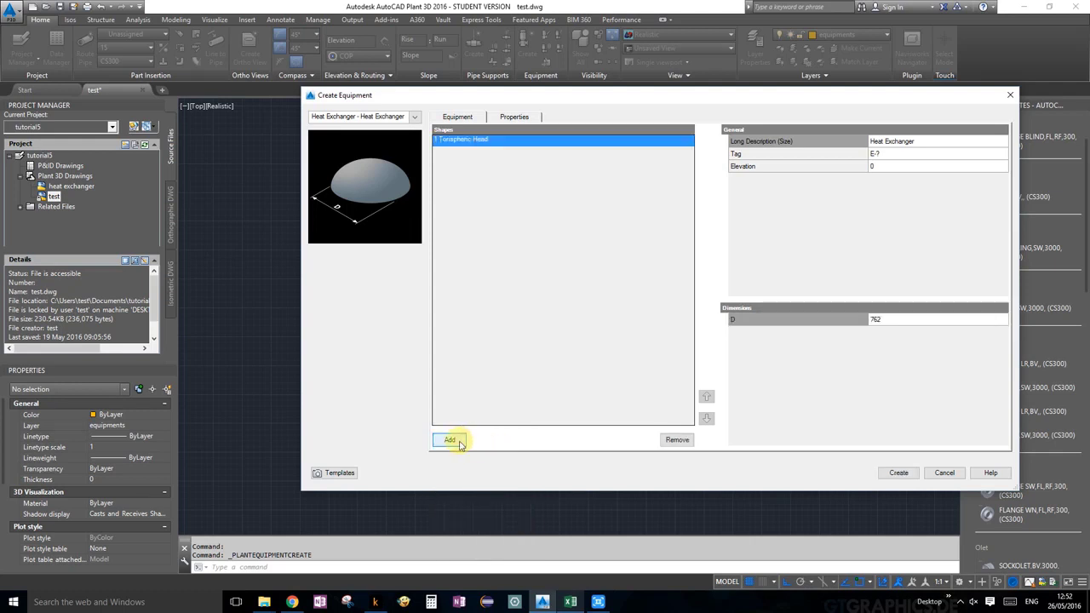
click(459, 443)
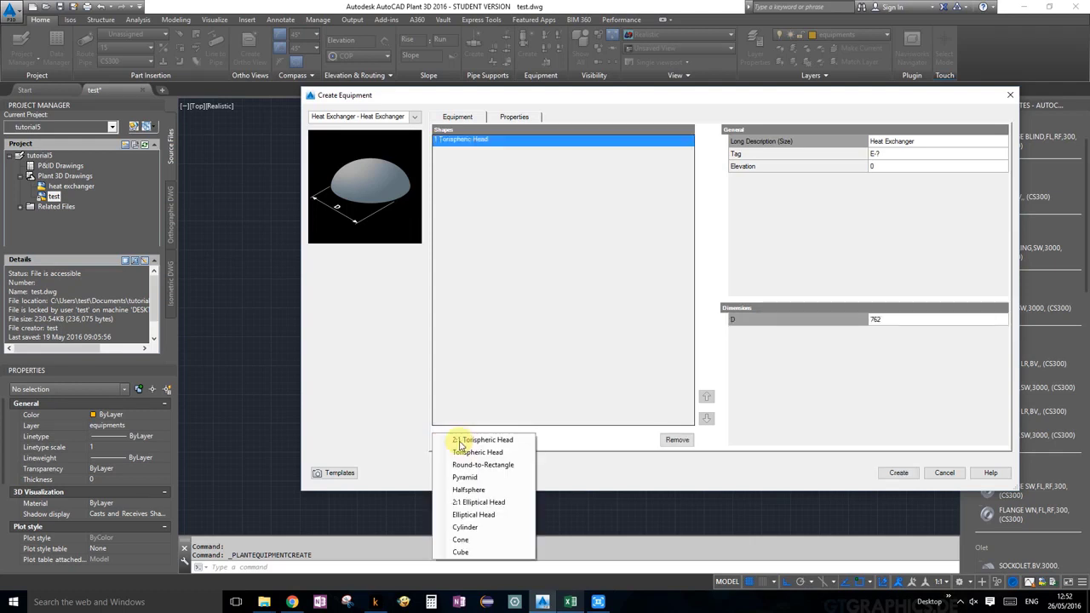
click(482, 527)
click(451, 441)
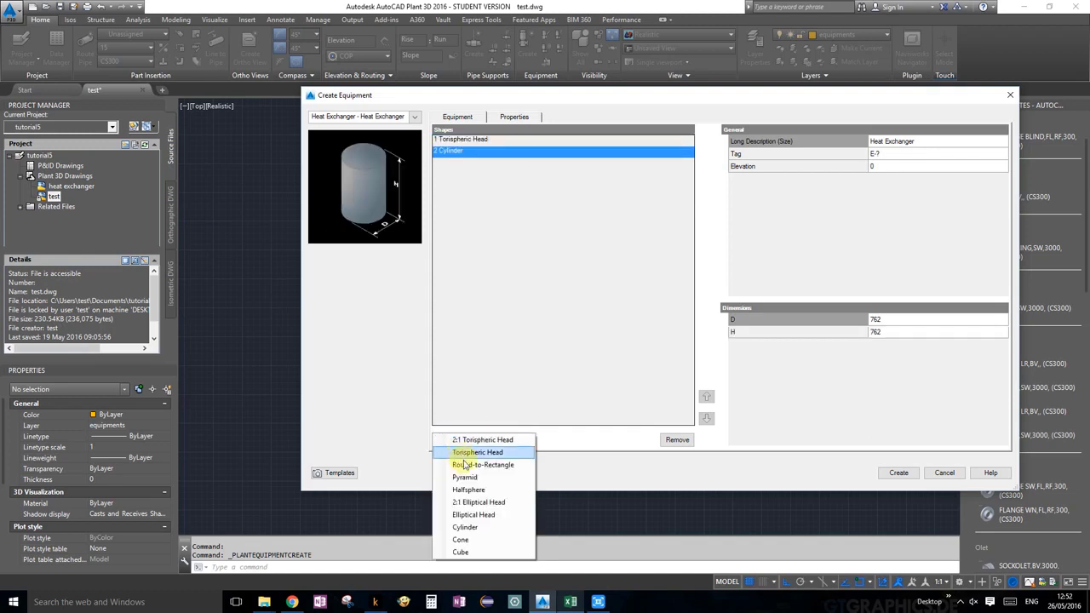
click(473, 528)
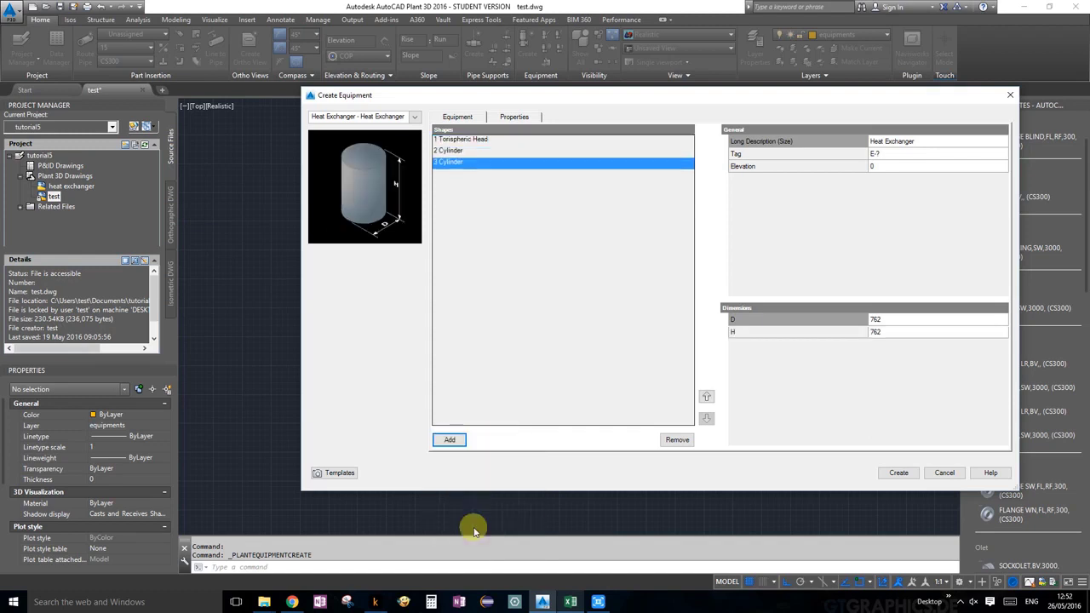
click(451, 441)
click(467, 527)
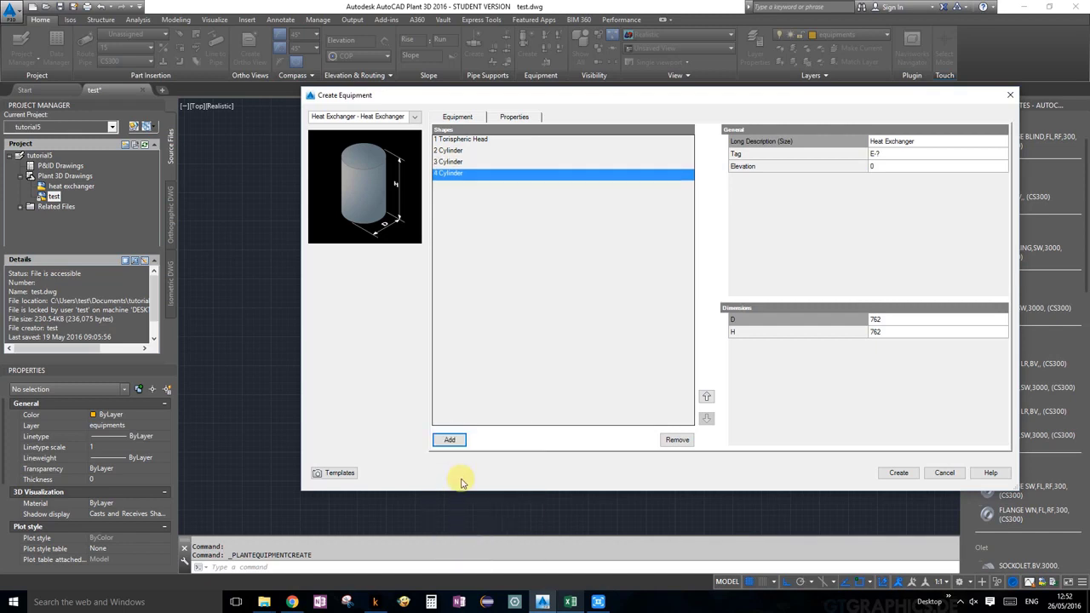
click(450, 441)
click(468, 527)
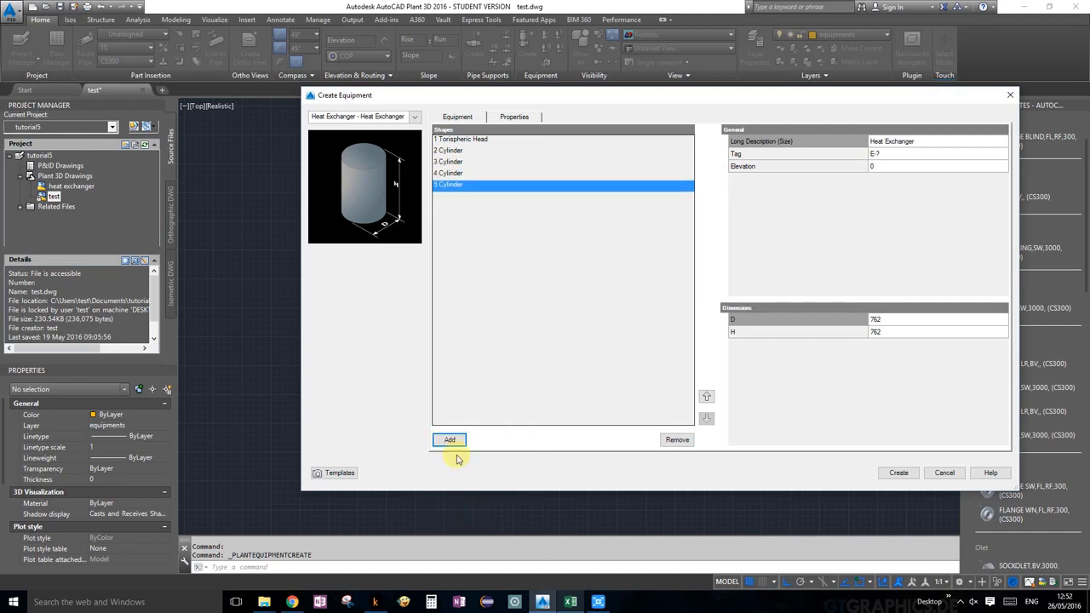
click(452, 440)
click(467, 527)
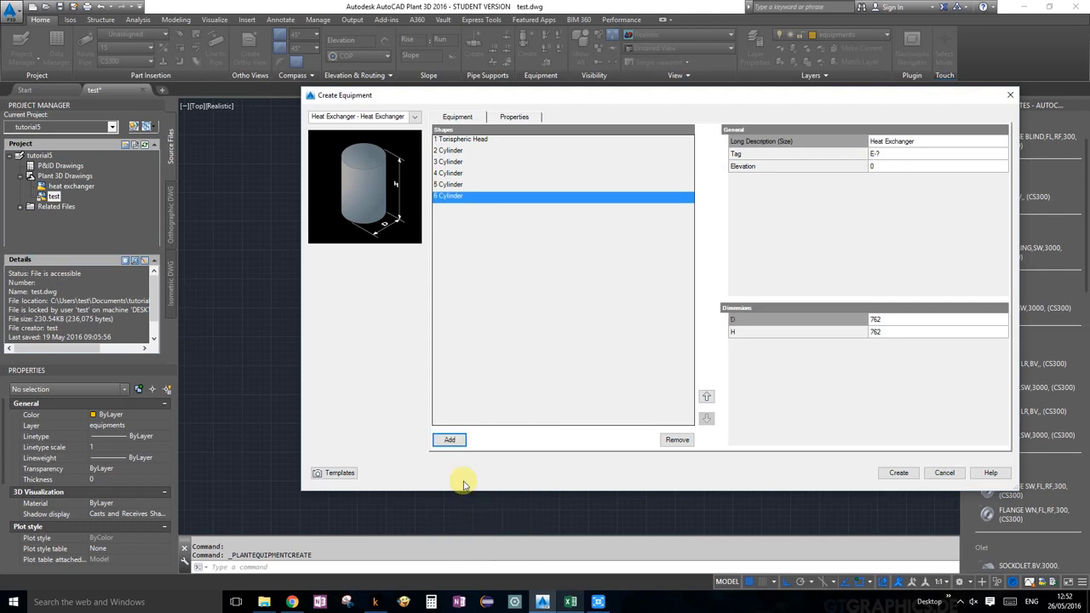
click(451, 440)
click(467, 453)
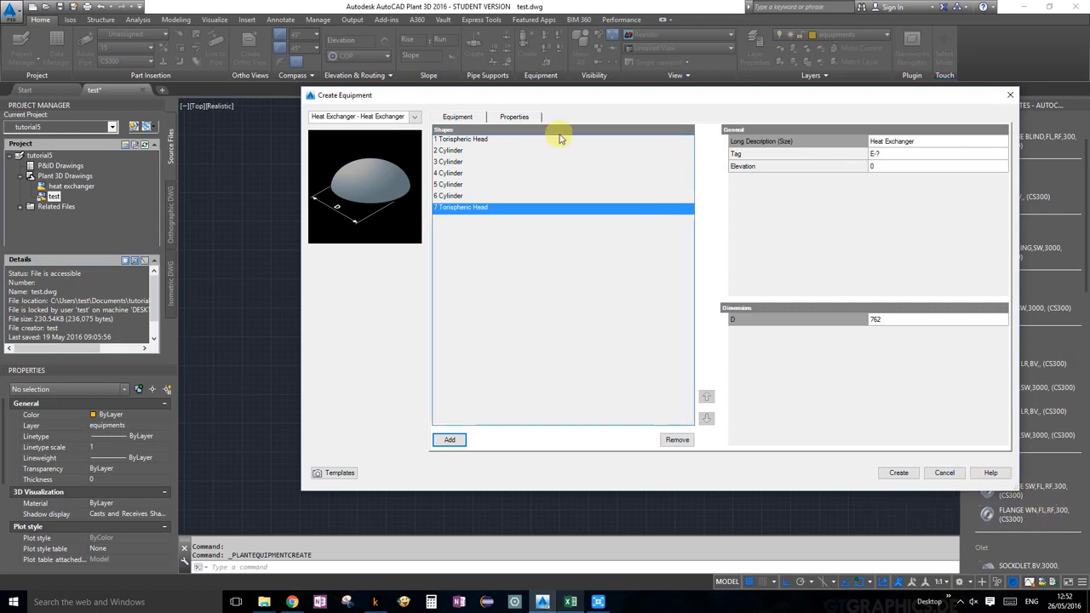
Step: Set the first torispheric head's diameter to 500, checking the Excel dimension table
click(459, 141)
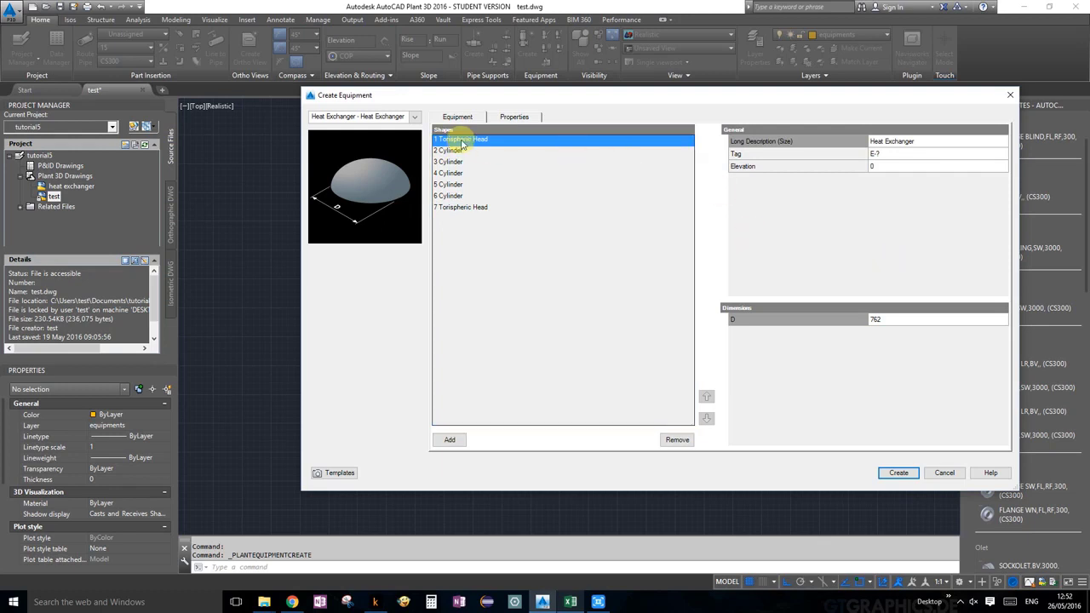
click(892, 320)
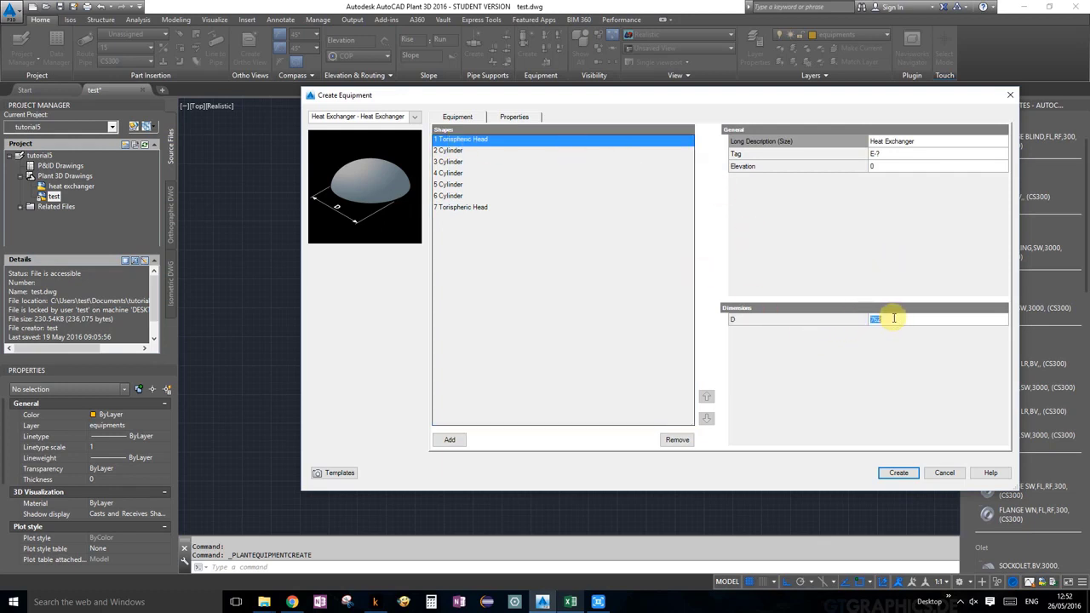
text(5)
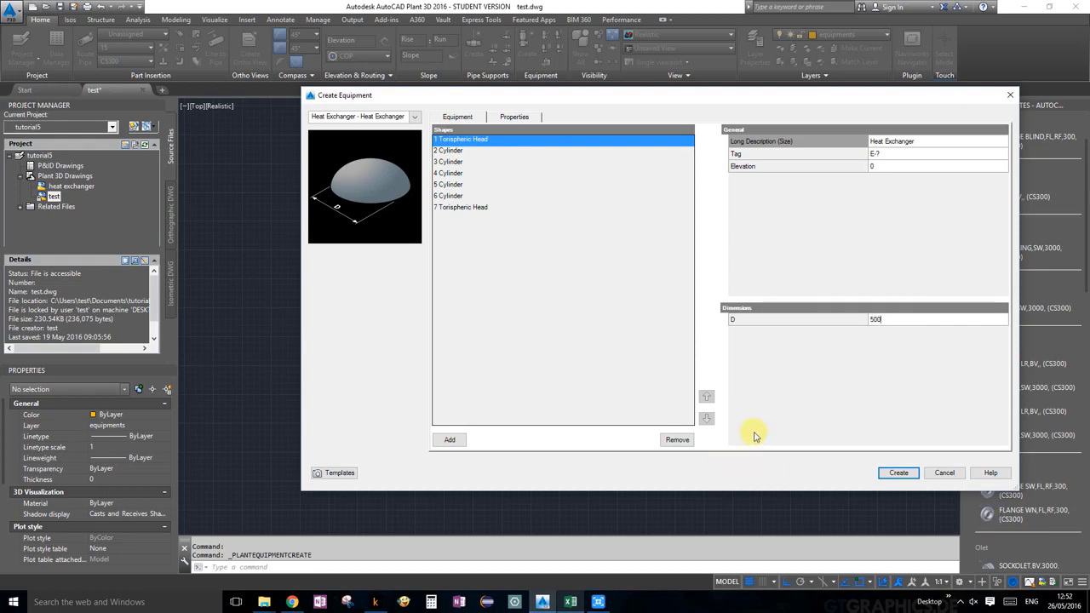
click(572, 603)
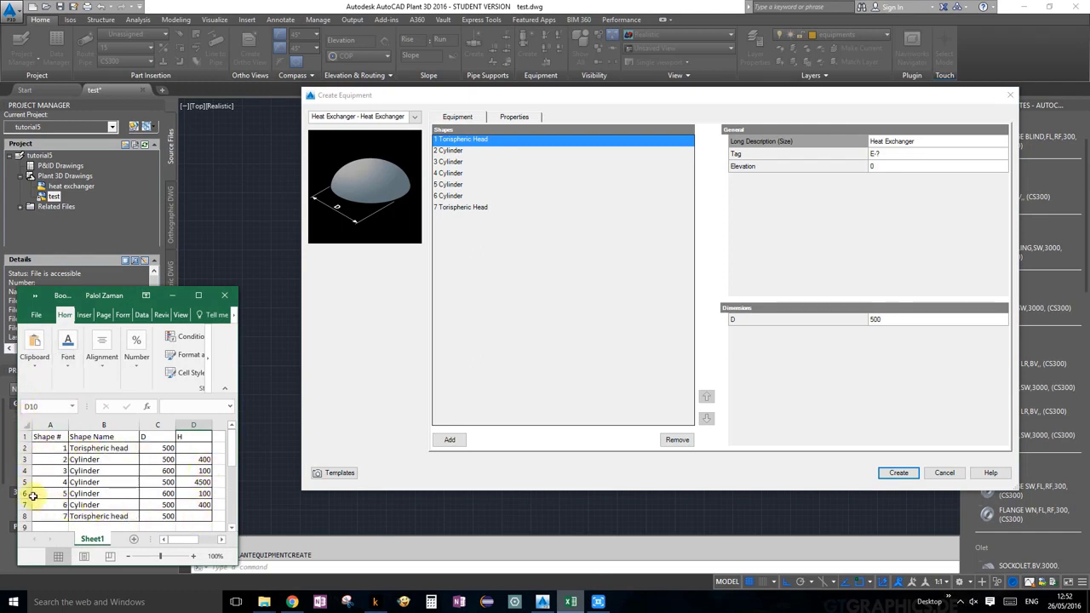
click(173, 297)
Step: Enter the diameters of cylinders 2, 3 and 4 from the table, with cylinder 3 at 600
click(449, 152)
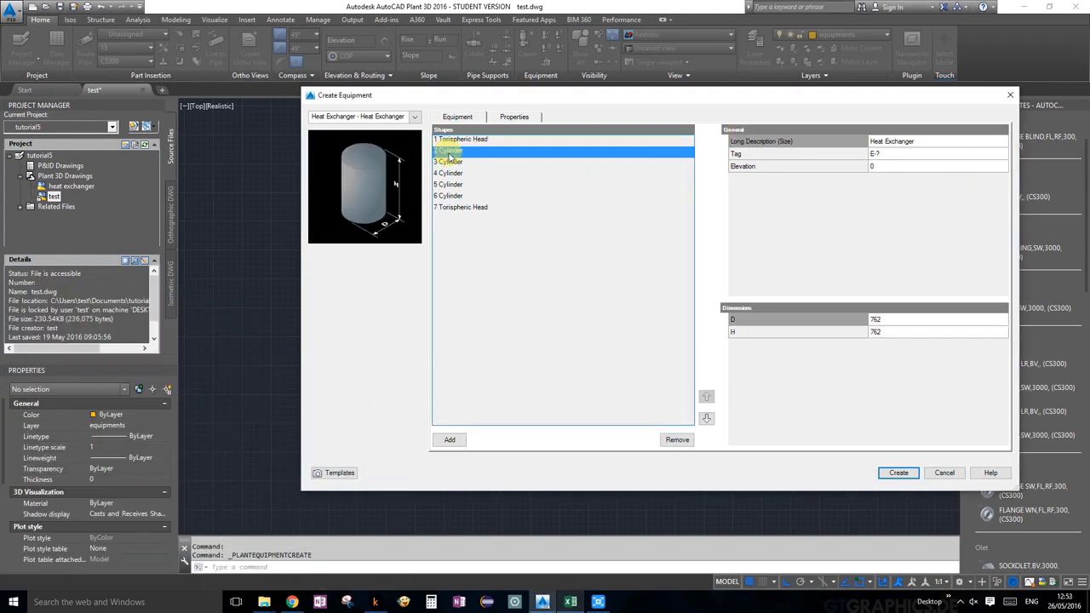
click(903, 318)
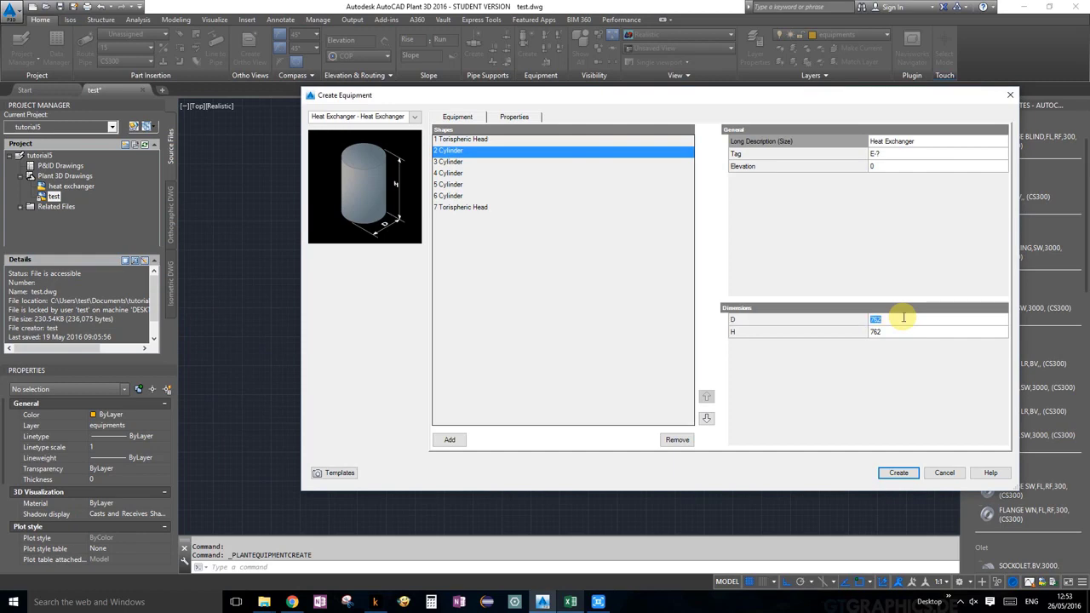
text(500)
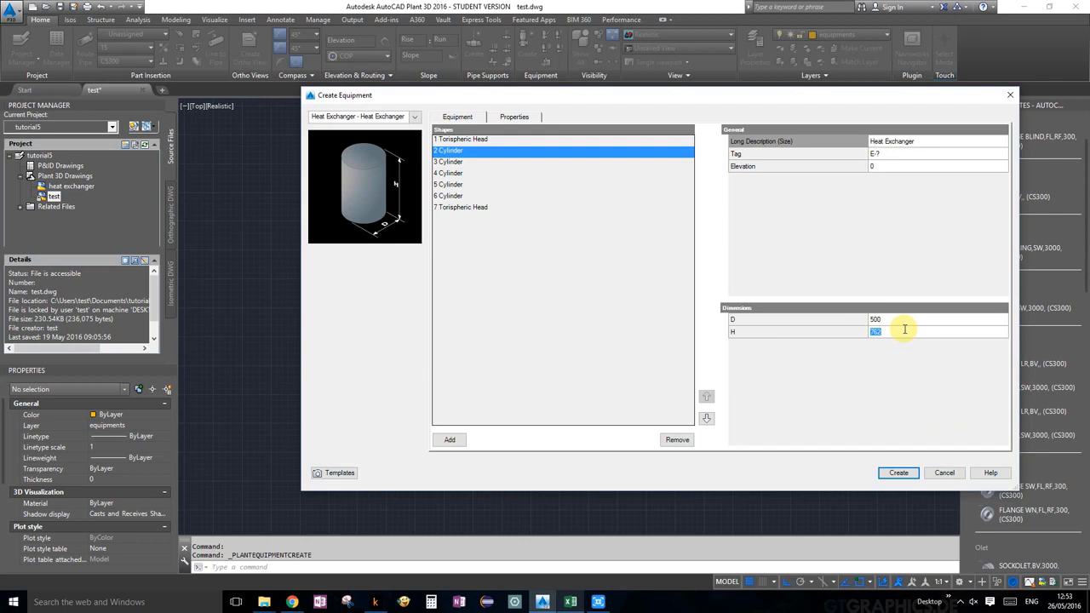
text(400)
click(448, 162)
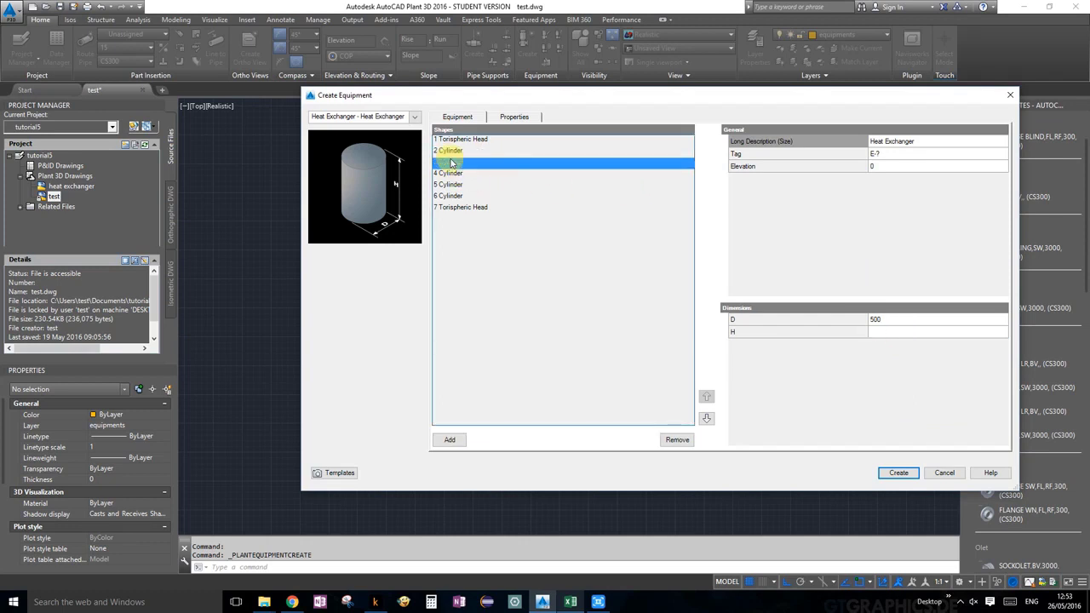
click(898, 320)
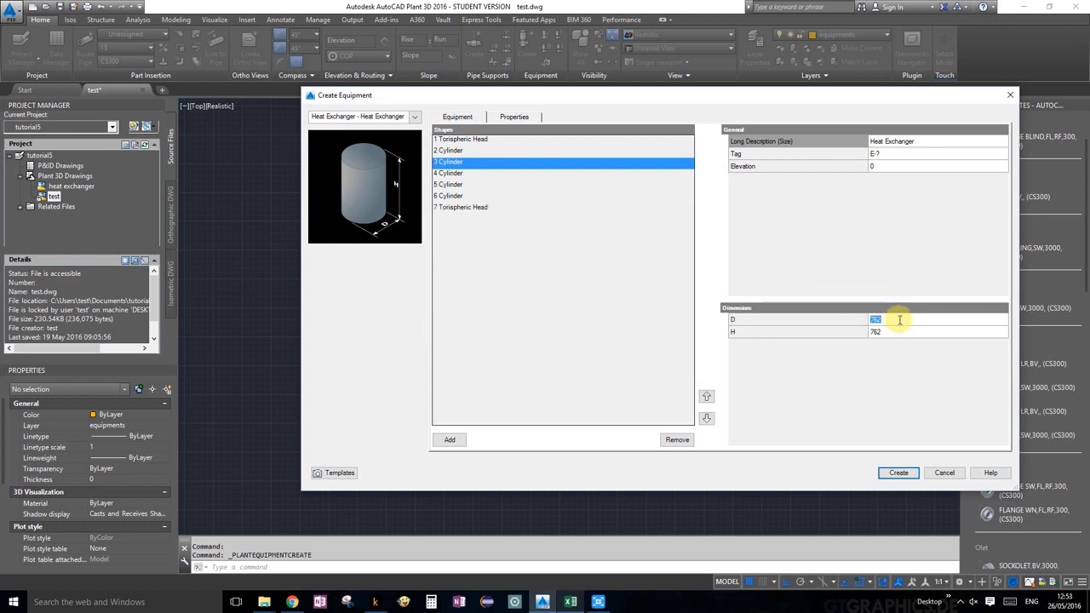
text(600)
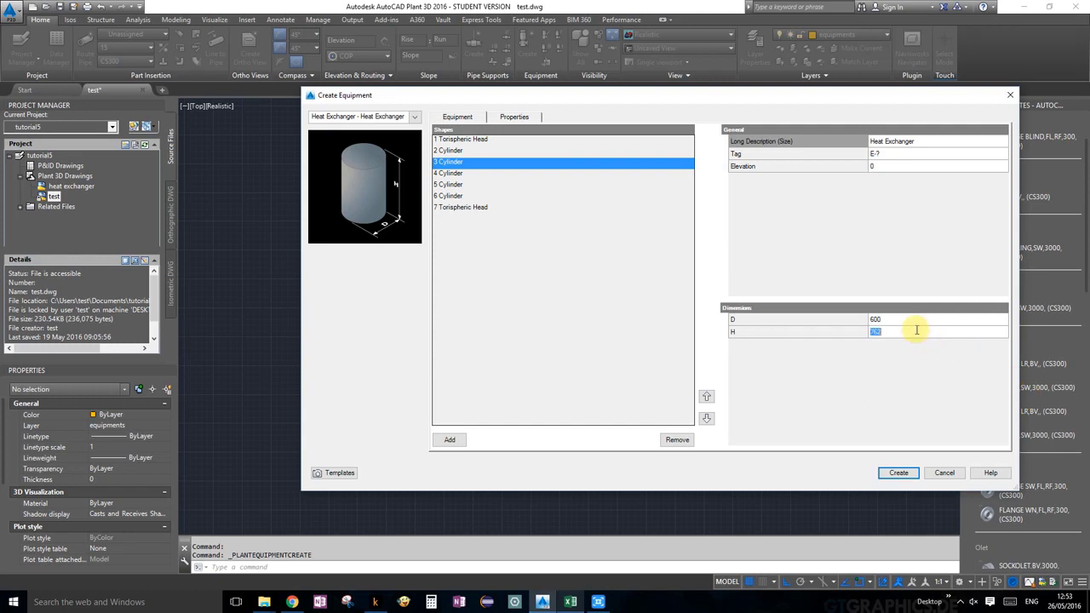
text(100)
click(449, 173)
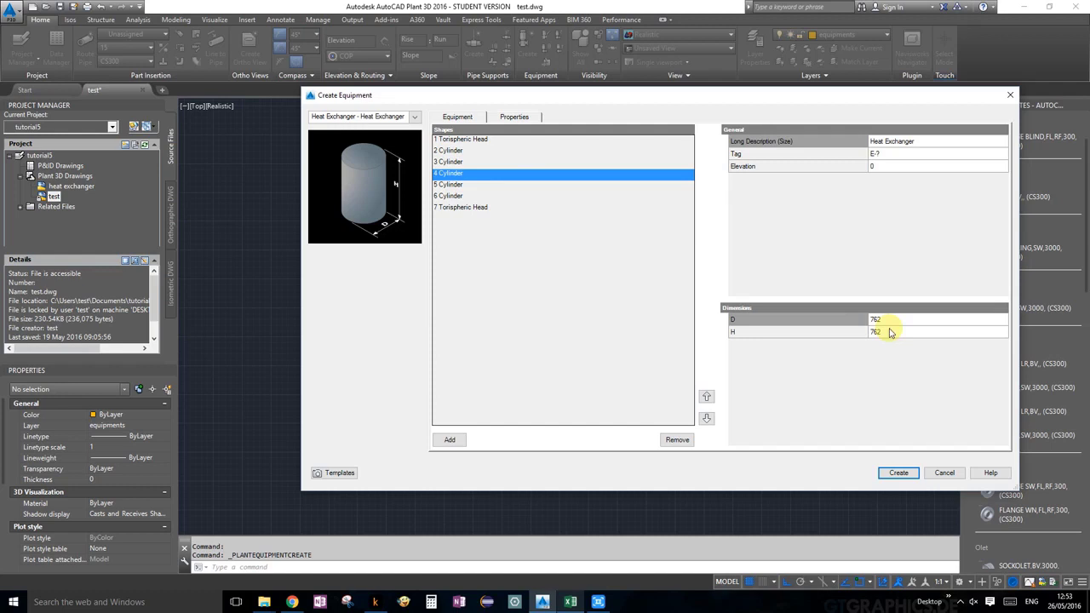
click(907, 320)
text(500)
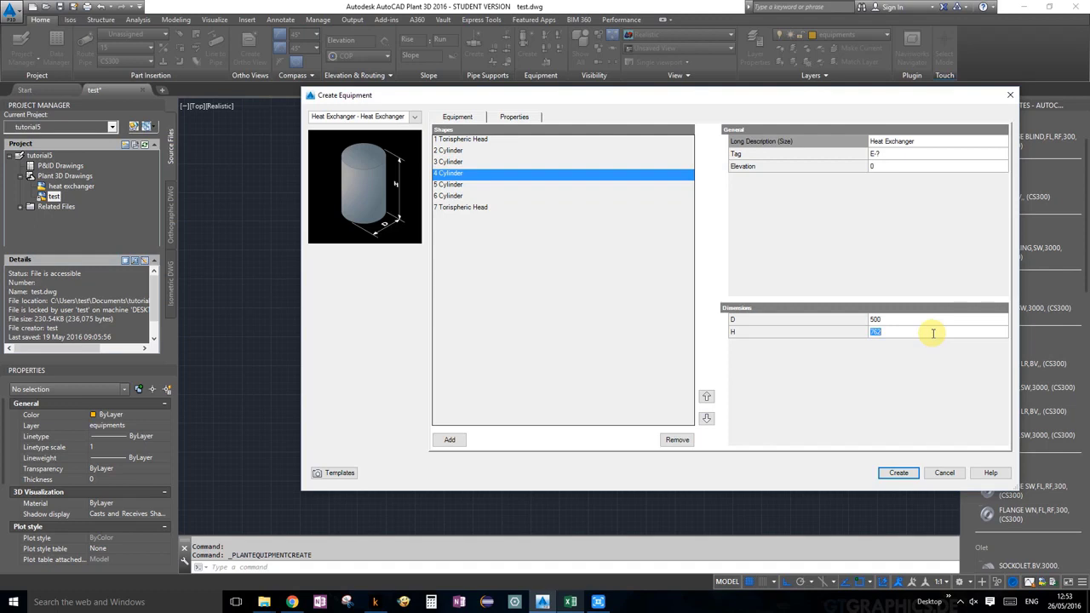
text(4500)
Step: Enter cylinder 5's diameter and height, cylinder 6's diameter, and end head 7's diameter of 500
click(455, 185)
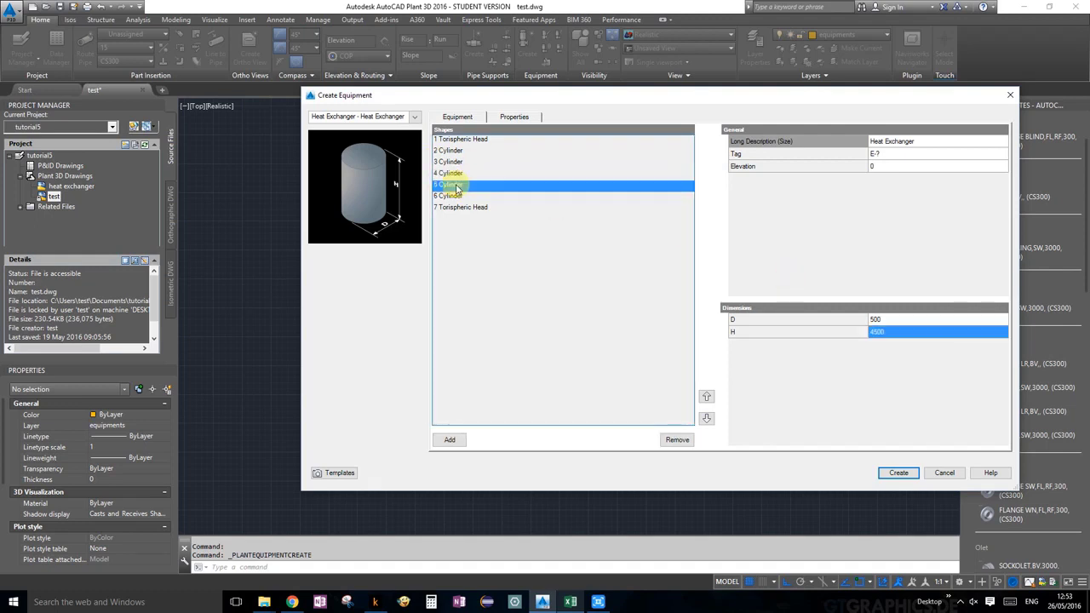
click(910, 318)
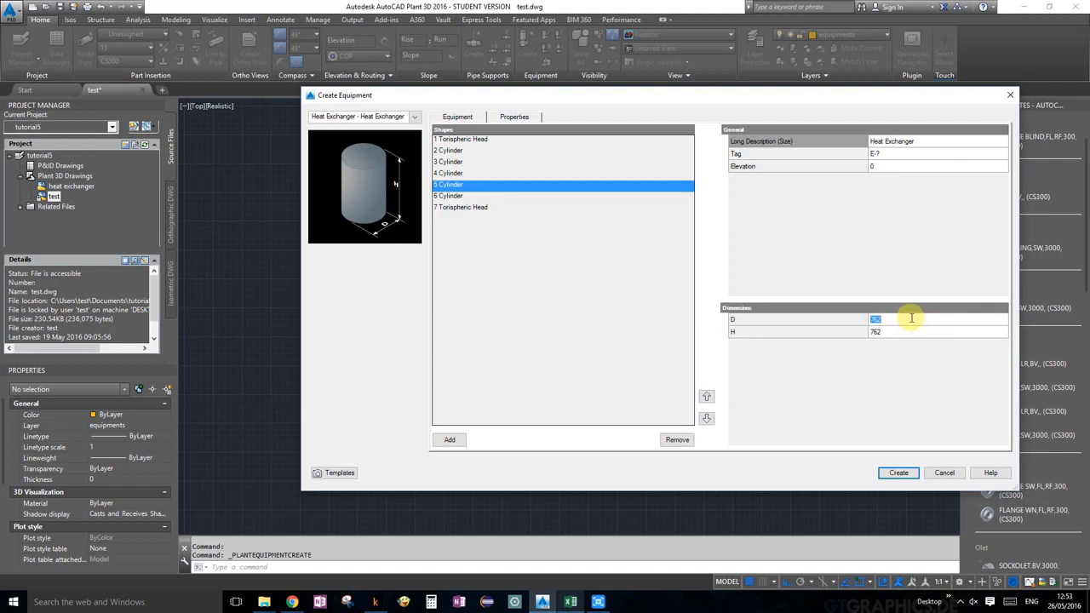
text(600)
click(906, 334)
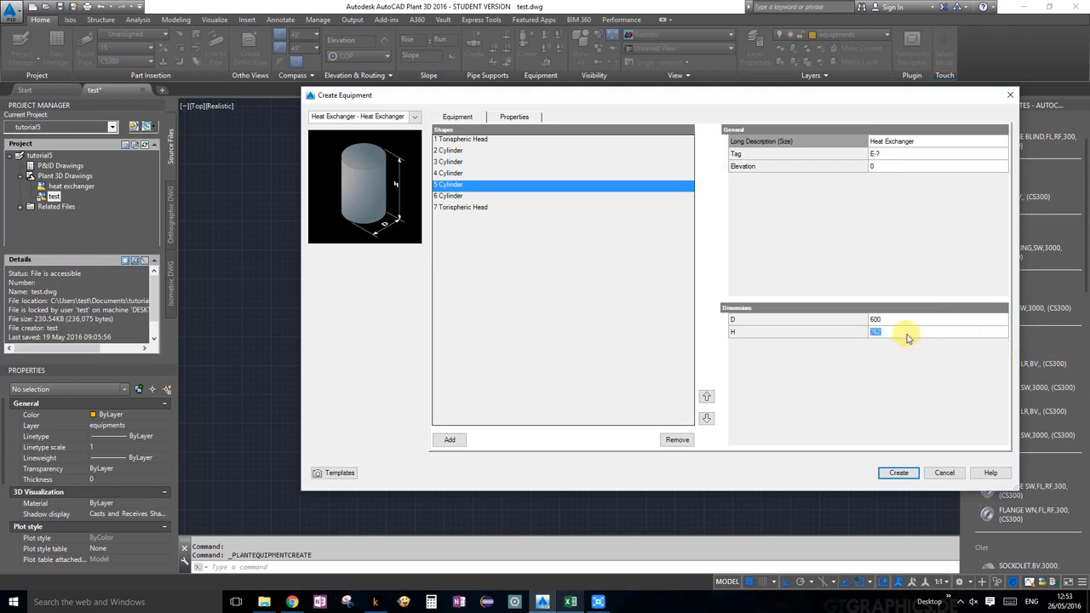
text(100)
click(447, 197)
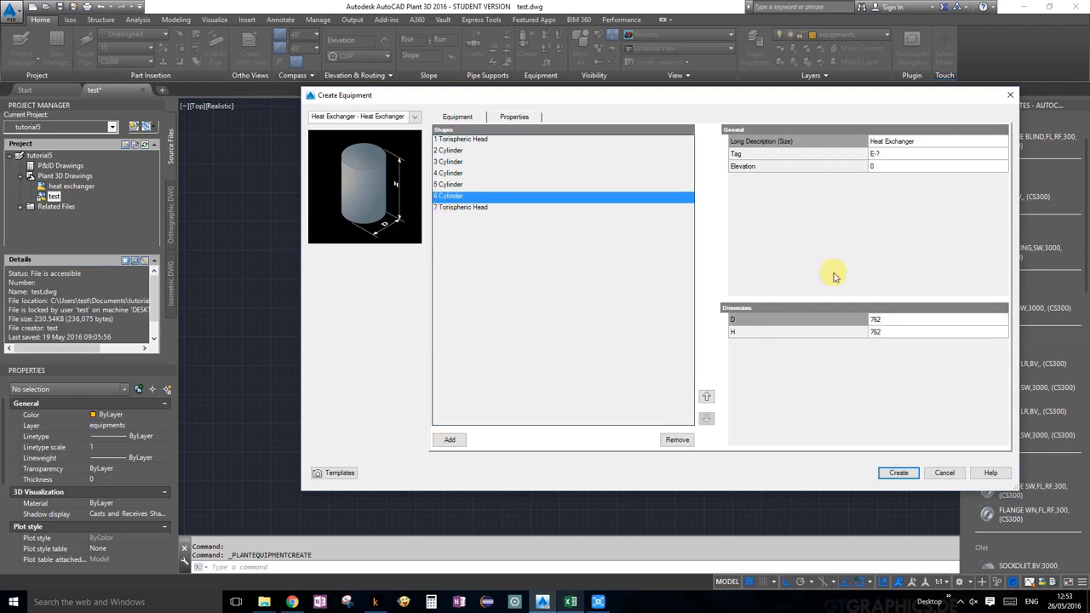
click(901, 318)
text(500)
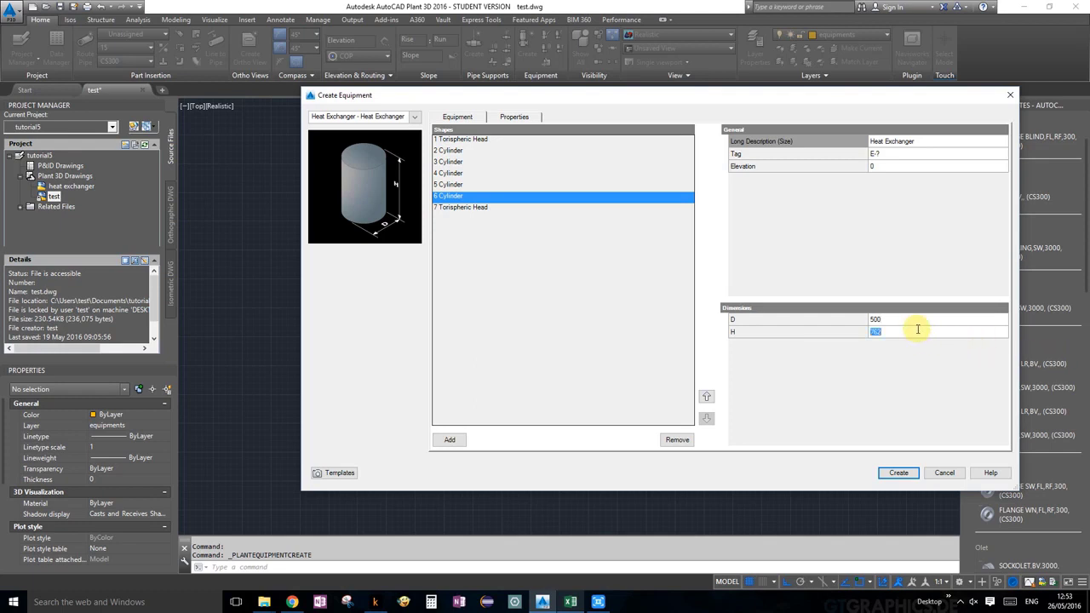
text(400)
click(477, 209)
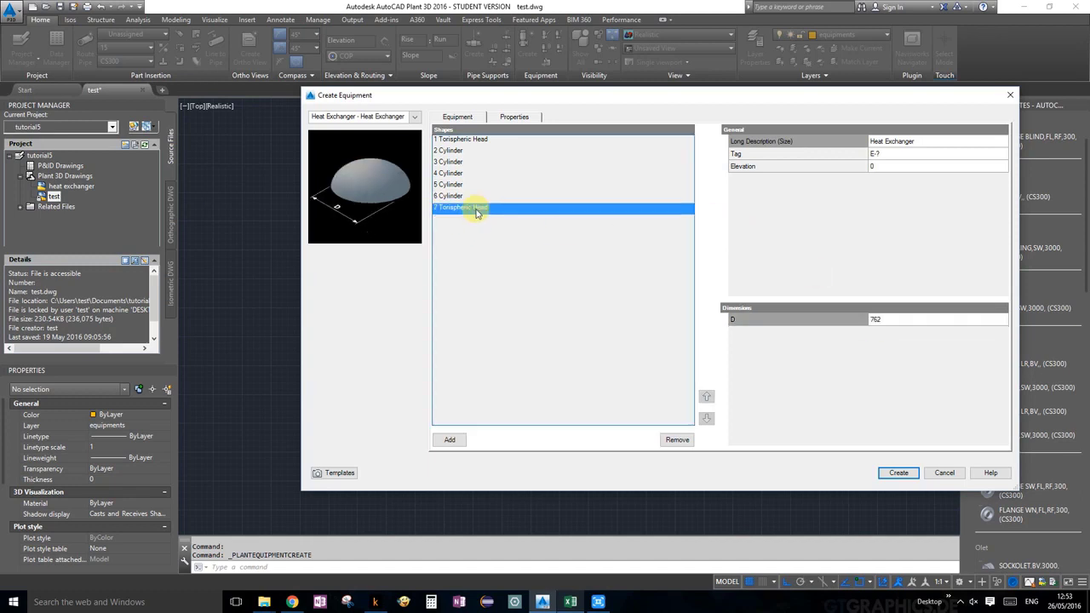
click(882, 320)
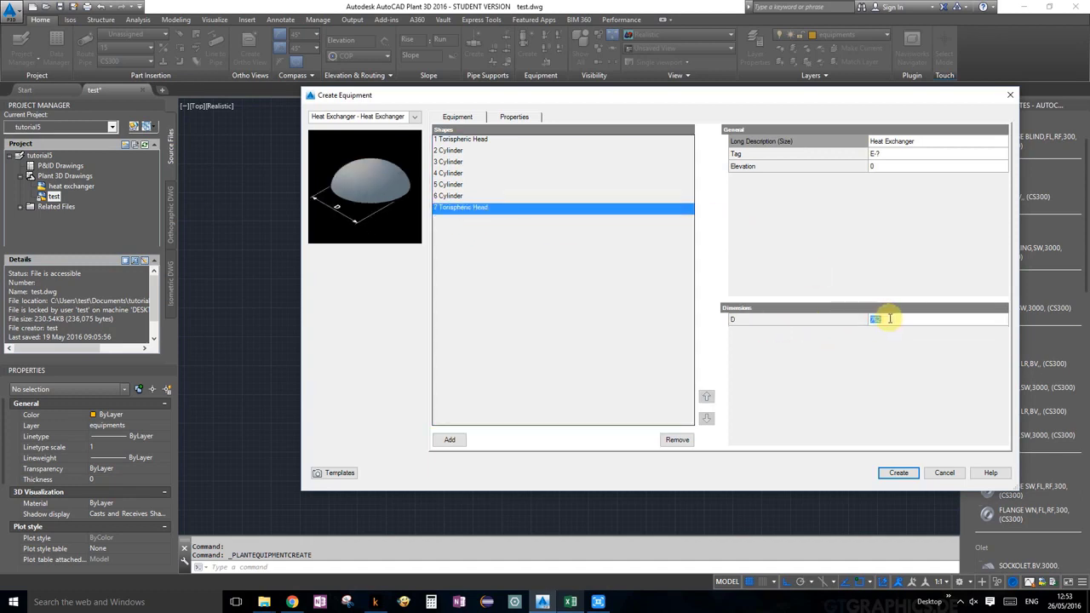
text(500)
key(Return)
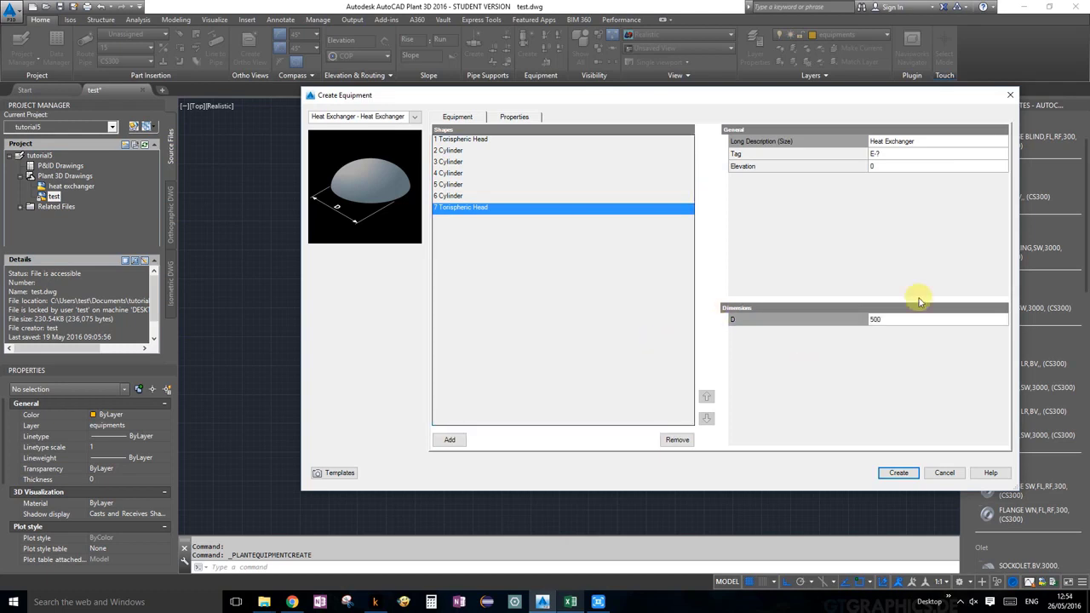
Step: Review the first three shapes' dimensions against the spreadsheet
click(470, 139)
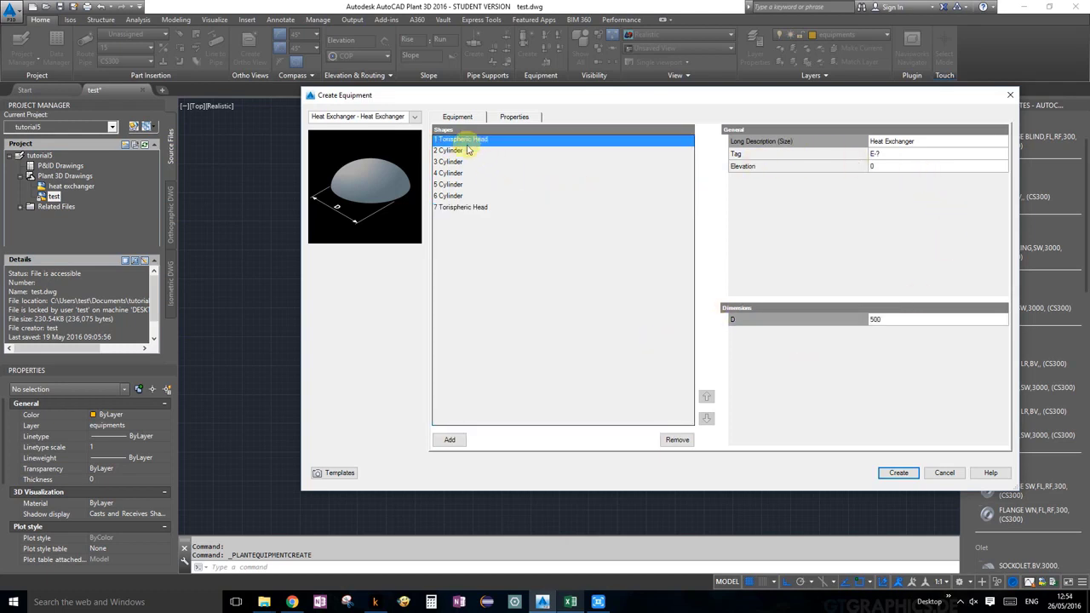
click(458, 151)
click(454, 162)
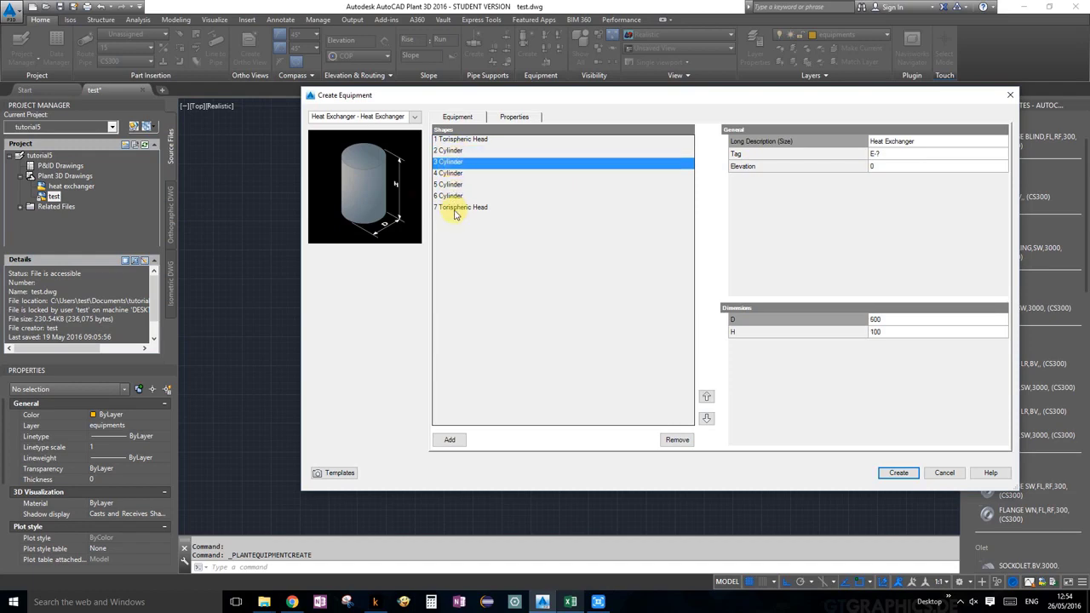
click(570, 602)
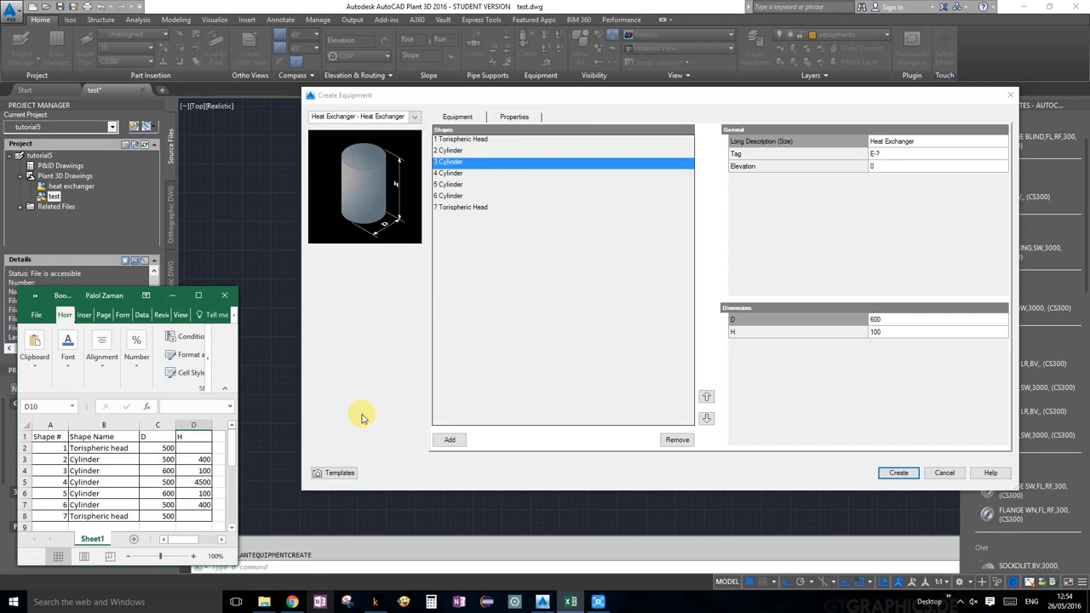
Step: Bring the Create Equipment dialog back in front of the Excel dimension table
click(260, 269)
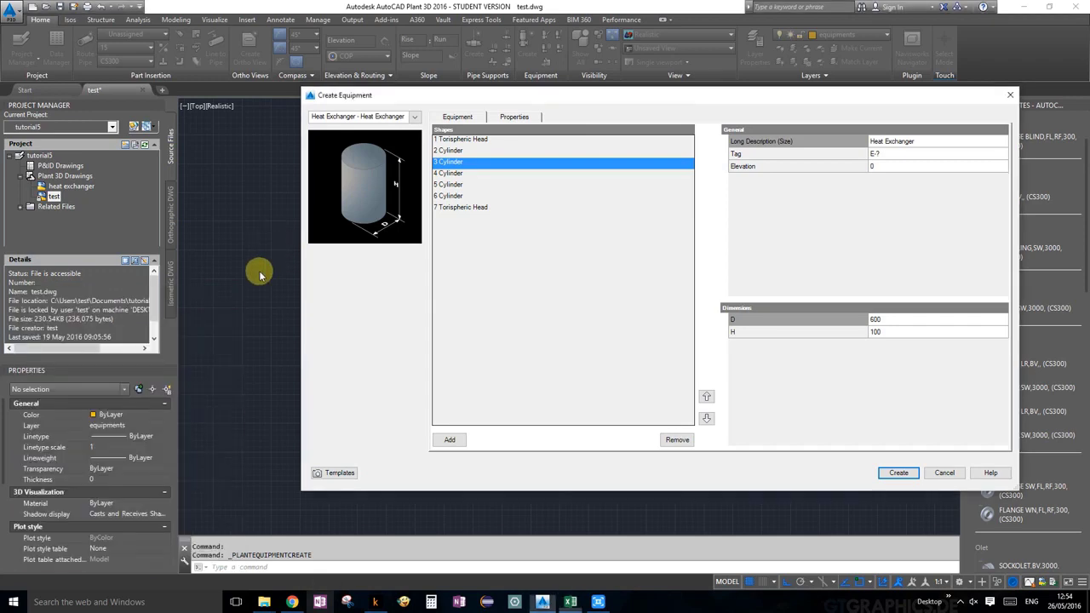
Step: Assign tag number 1 to get E-001 and set the elevation to 1000
click(890, 153)
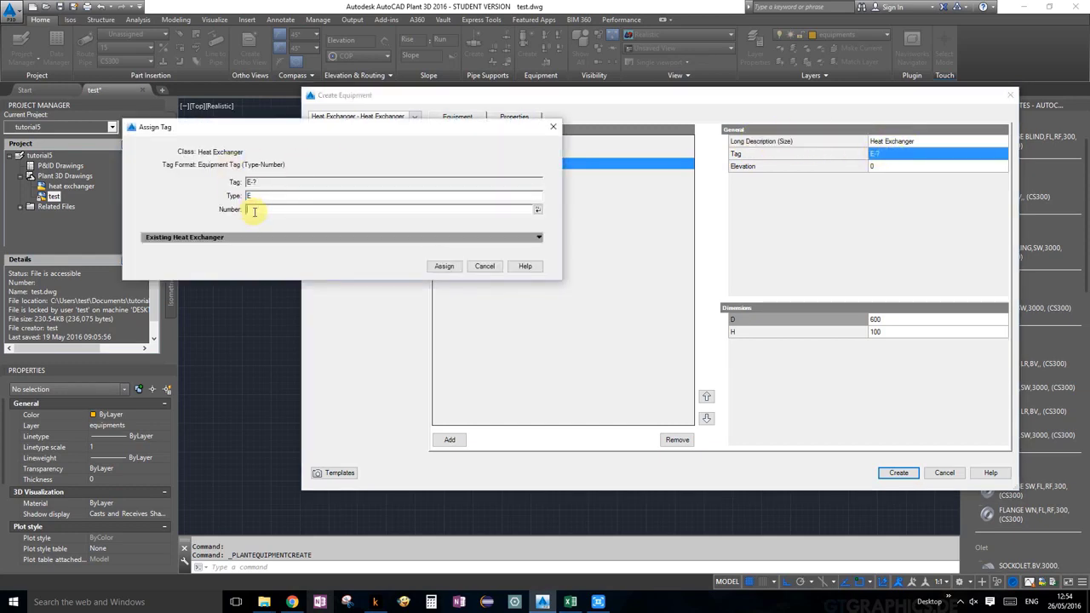
text(1)
key(Return)
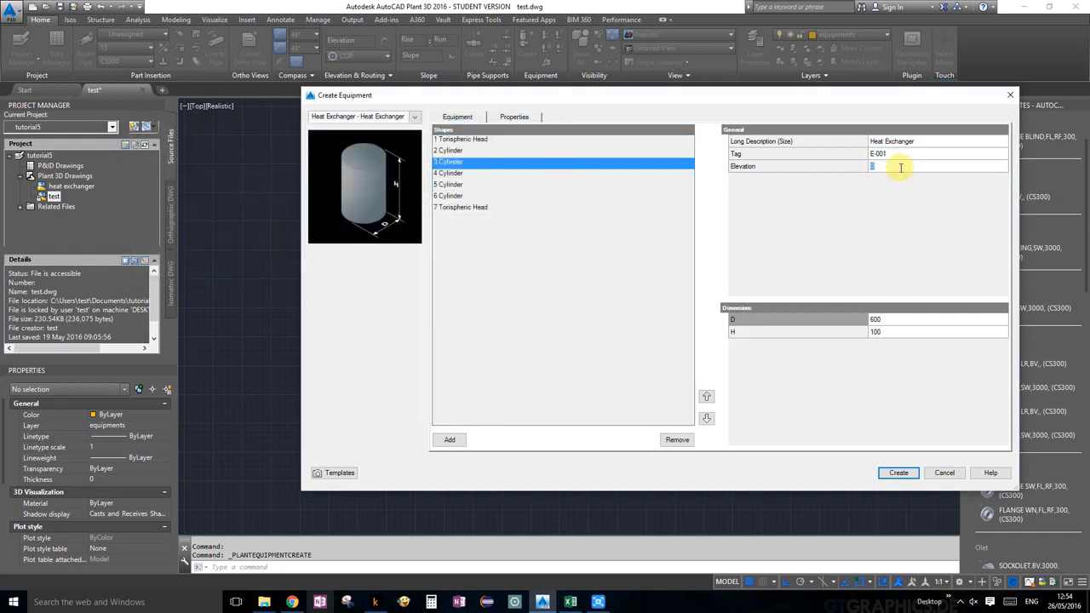
text(1000)
Step: Create the exchanger and insert it just below grid line 2 with 0° rotation
click(897, 475)
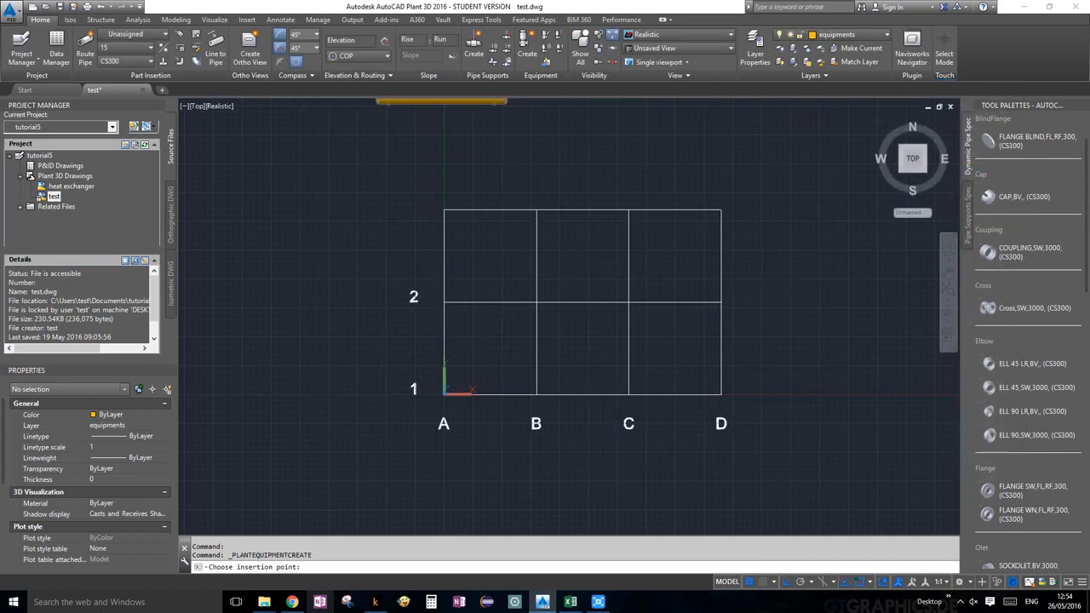
scroll(494, 344, up, 3)
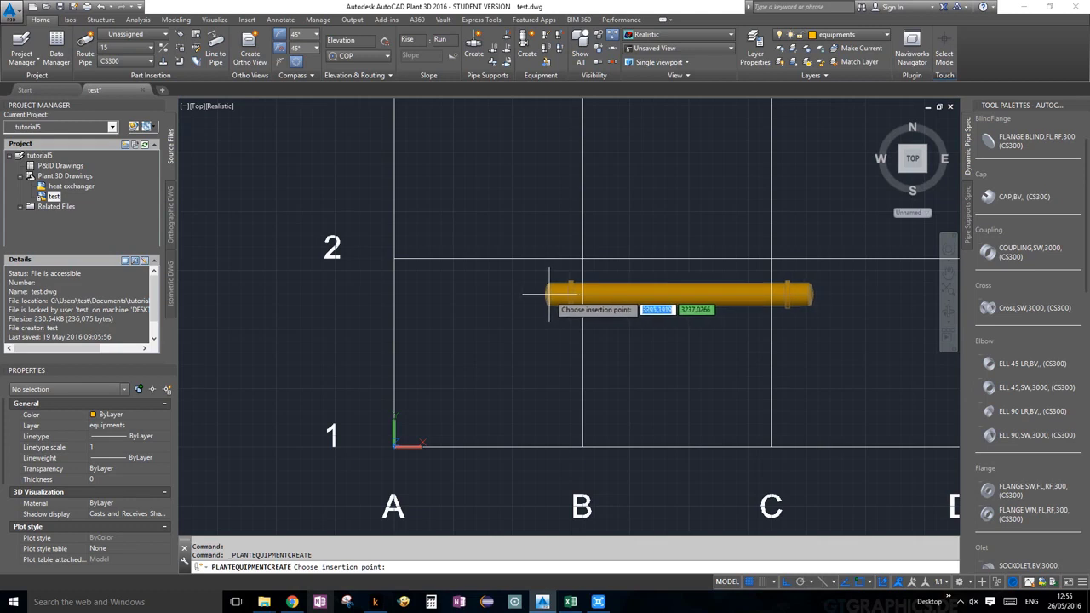
click(549, 295)
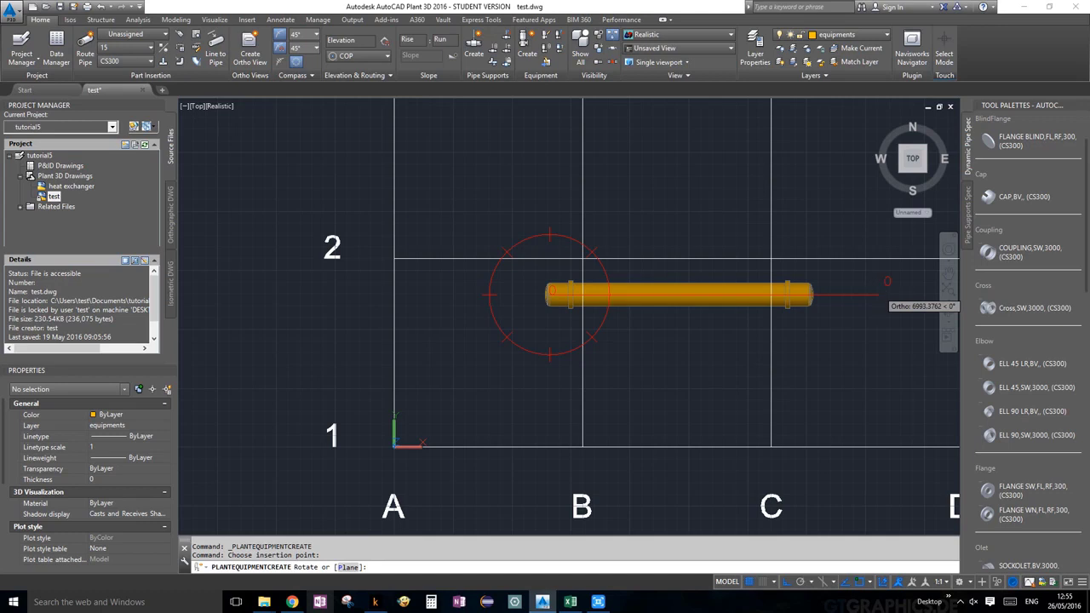
click(877, 295)
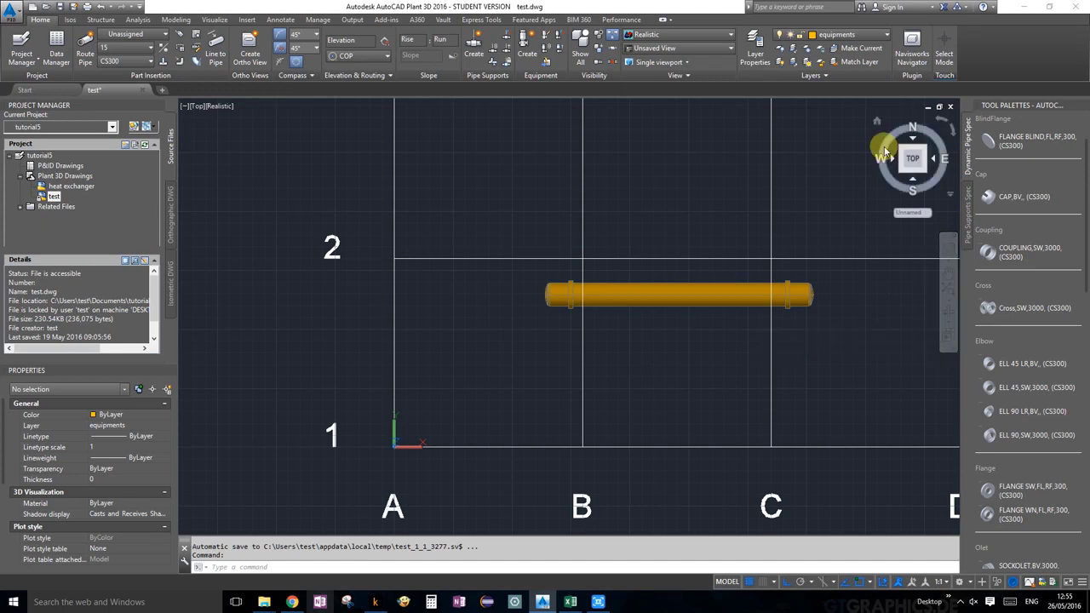
Step: Switch to SW Isometric, then orbit and zoom to a low, frontal close-up of the exchanger
click(199, 106)
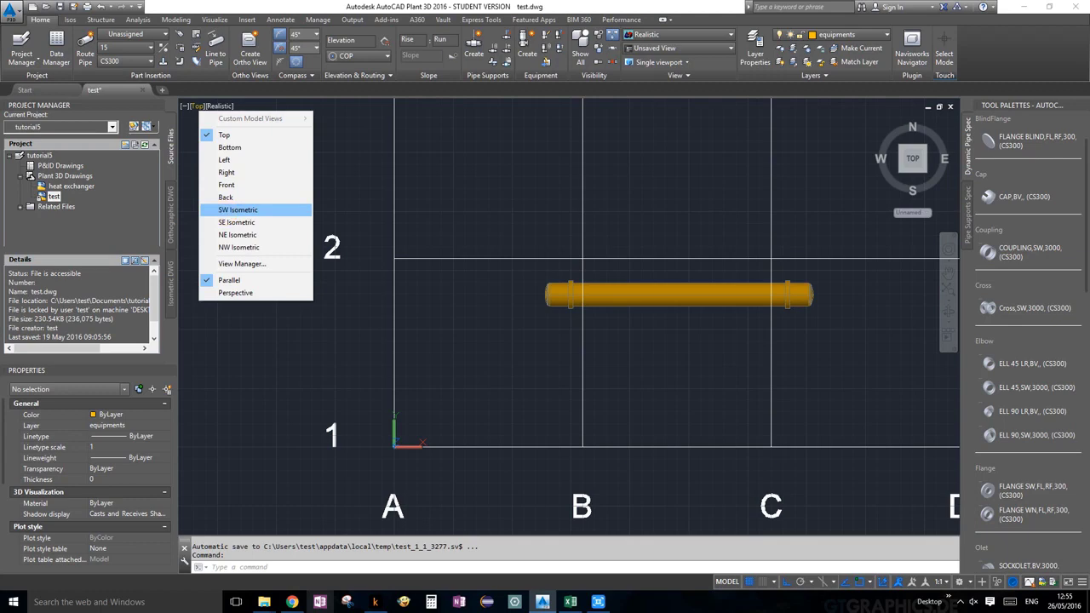
click(238, 209)
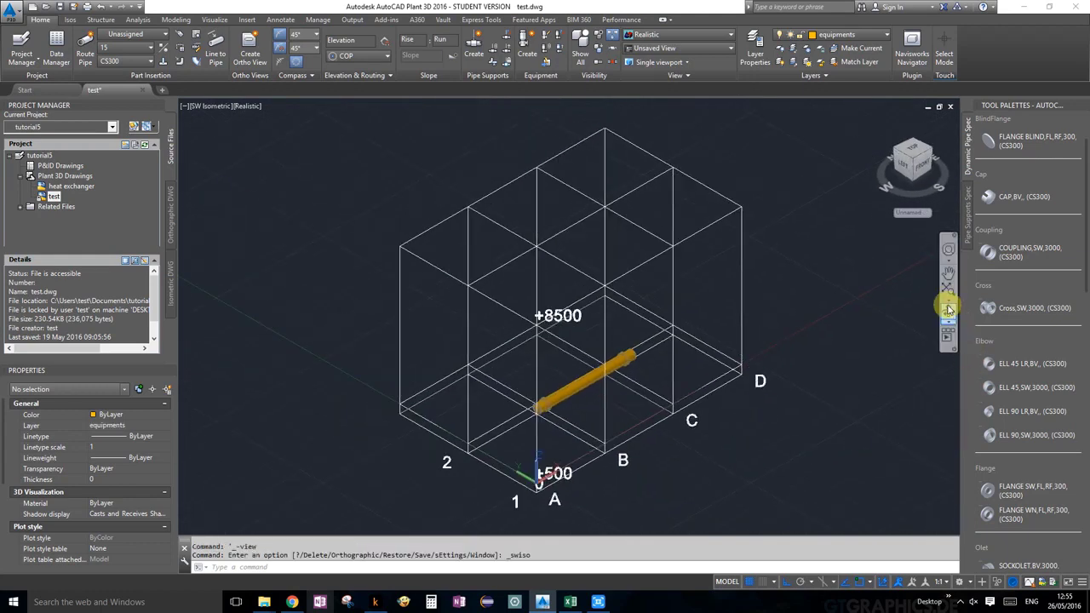
click(947, 307)
drag(648, 383, 522, 394)
scroll(545, 418, up, 3)
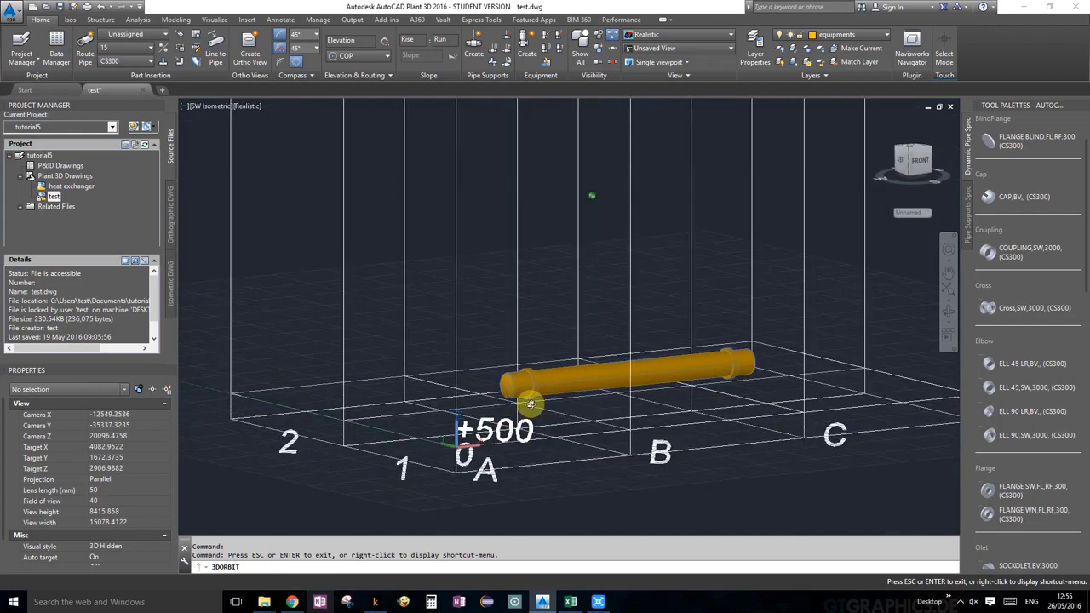
key(Escape)
scroll(454, 451, up, 3)
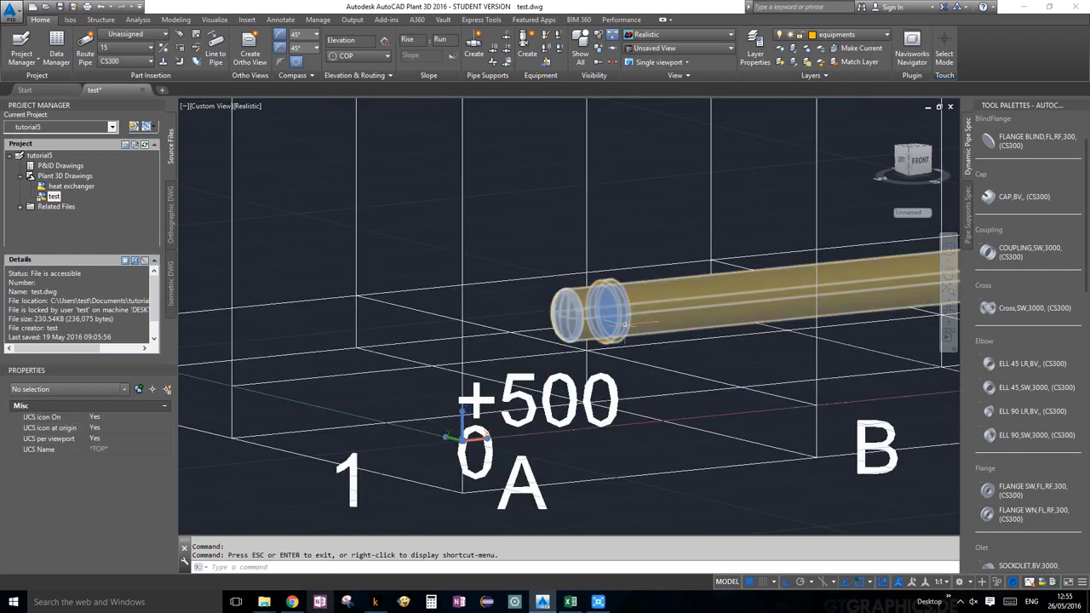
Step: Select the heat exchanger by itself, clearing an accidental grid selection
click(623, 324)
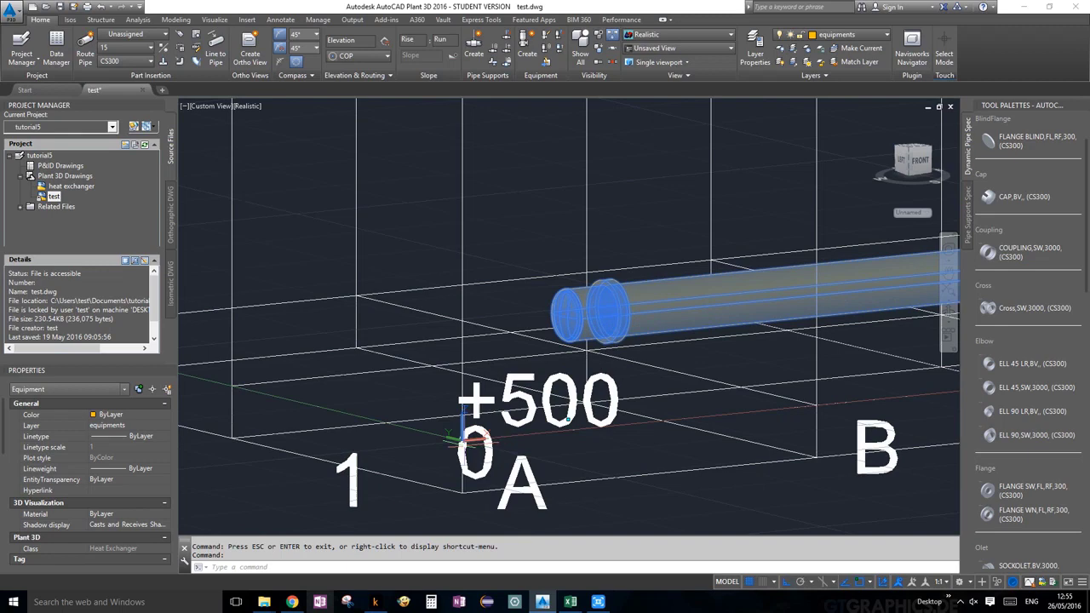
click(464, 434)
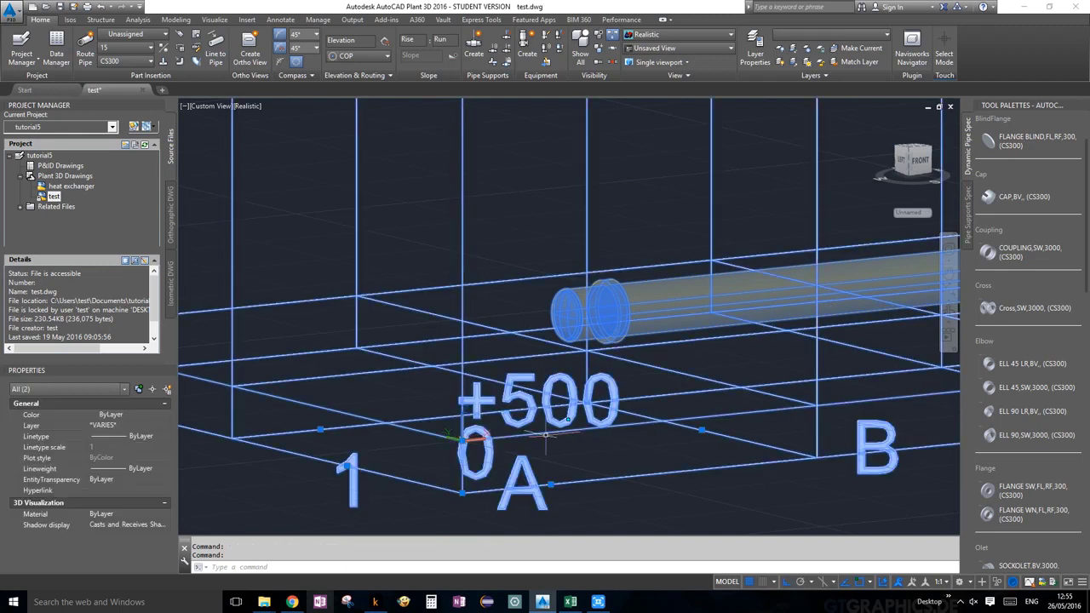
key(Escape)
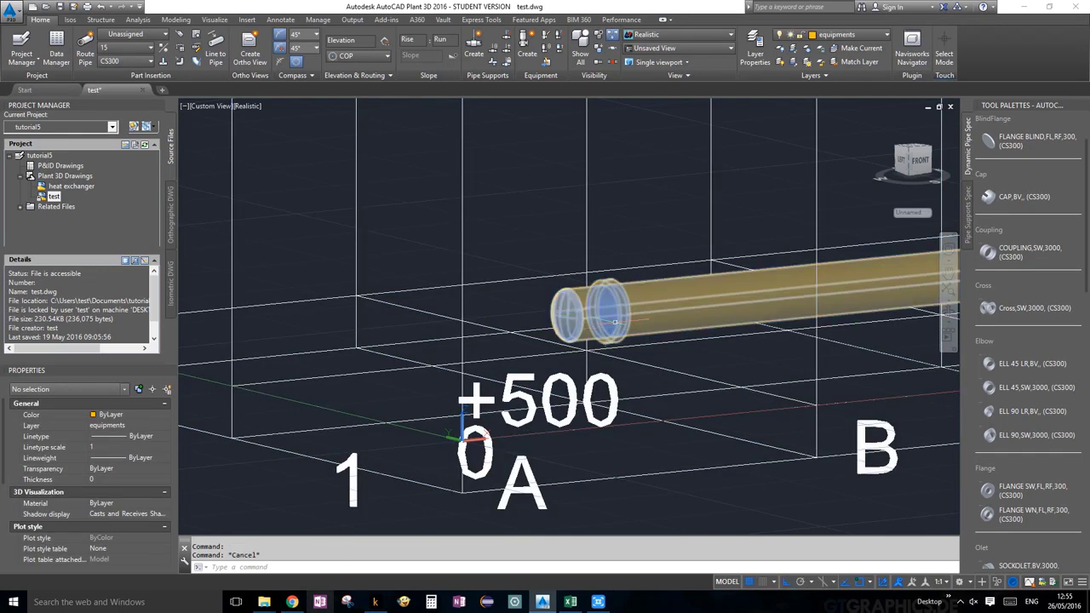
click(614, 322)
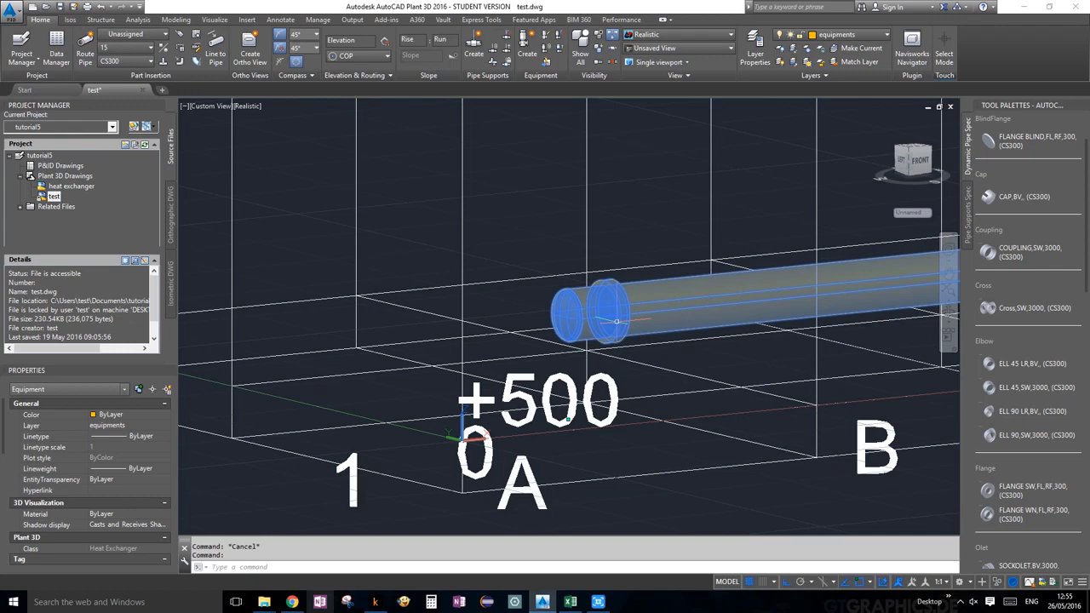
scroll(627, 315, down, 5)
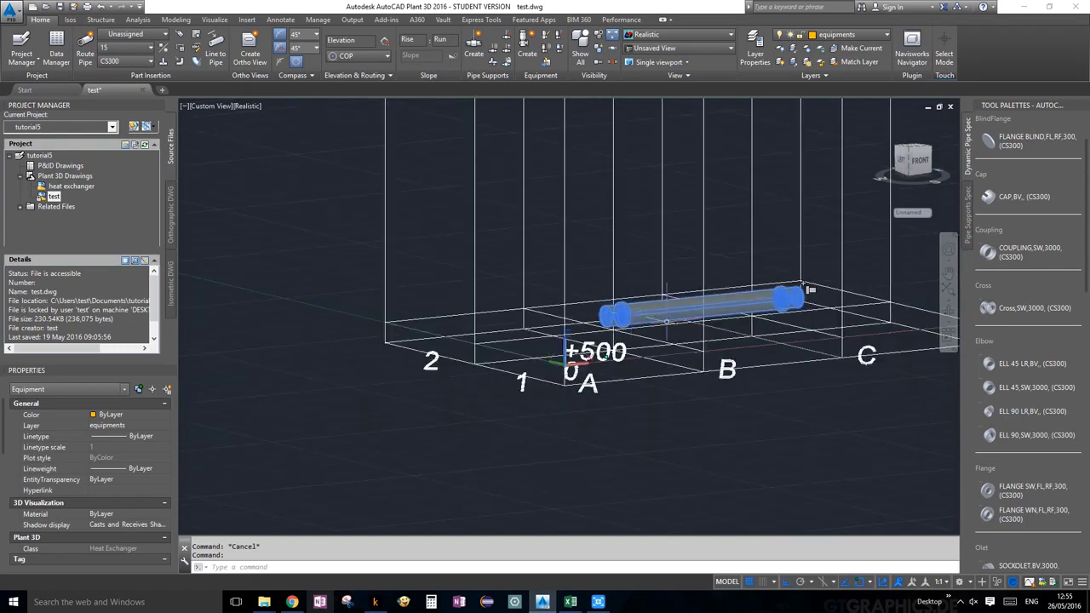
scroll(547, 370, up, 4)
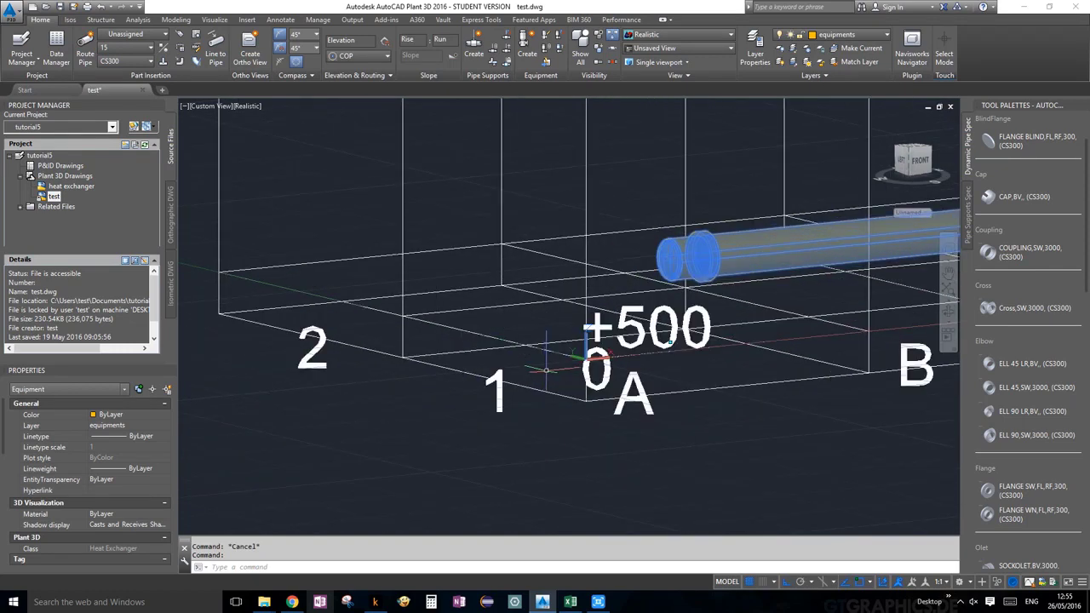
text(MOVE)
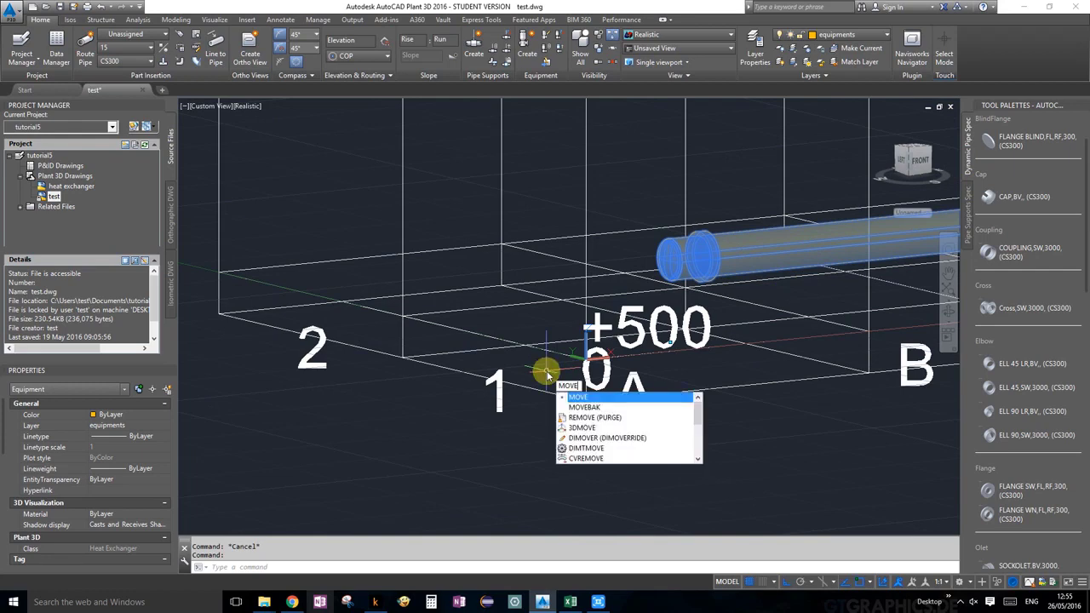
key(Return)
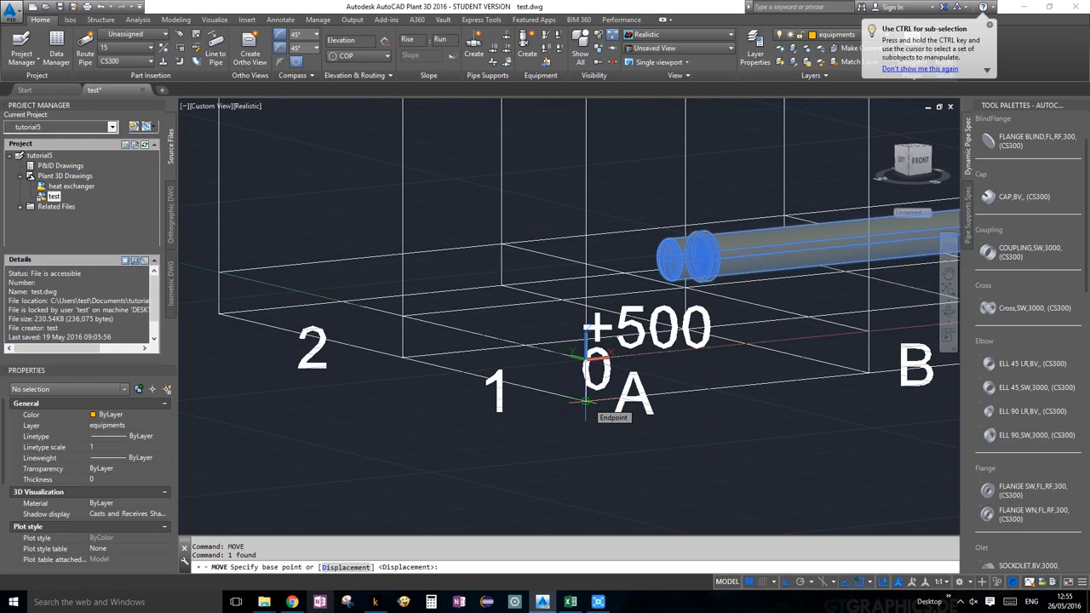
click(585, 400)
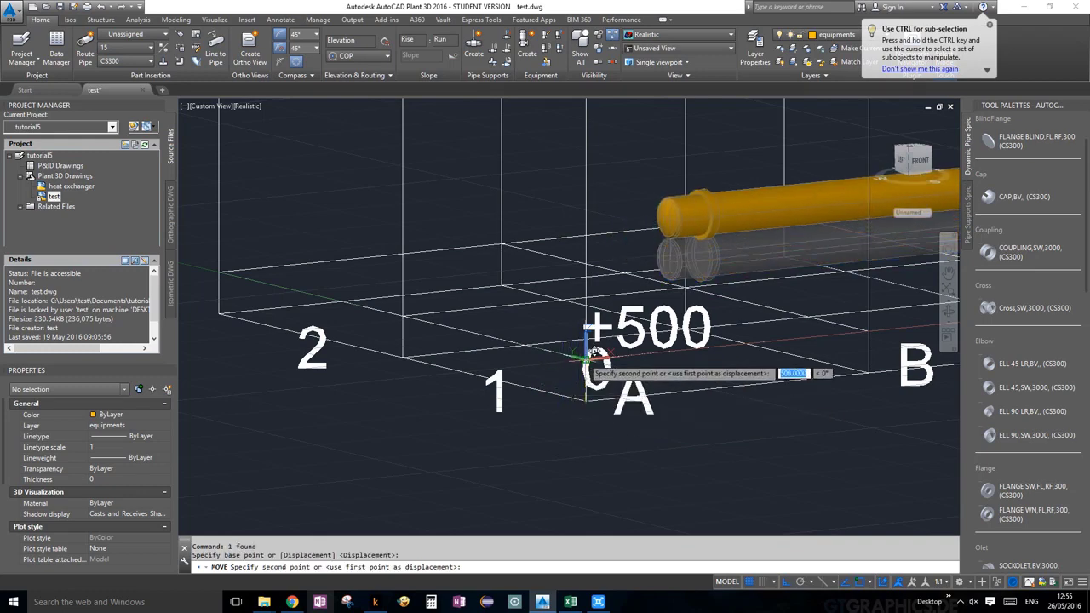
key(Escape)
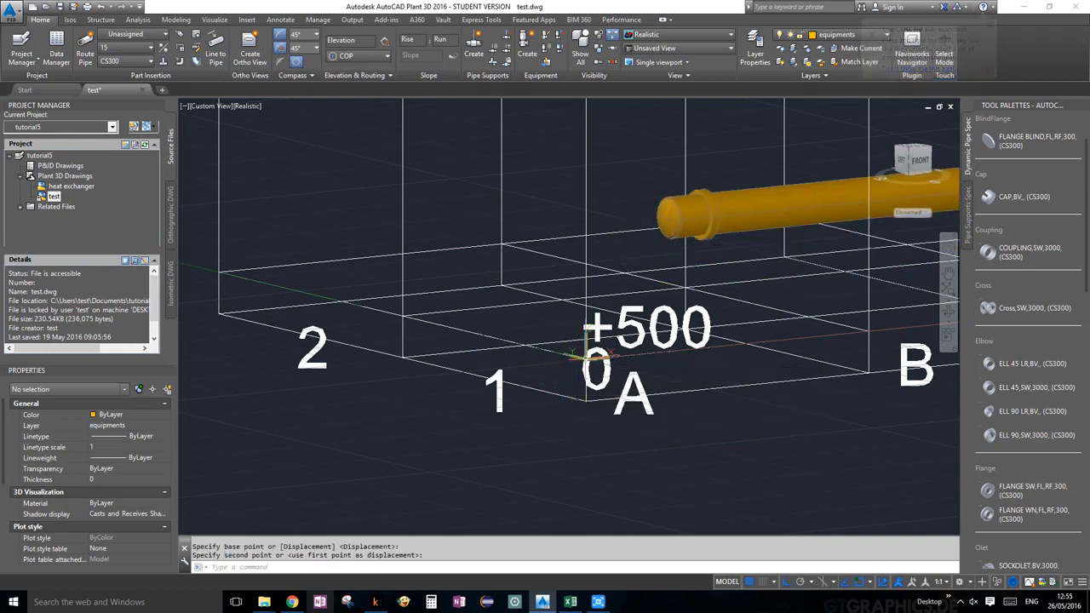
click(749, 214)
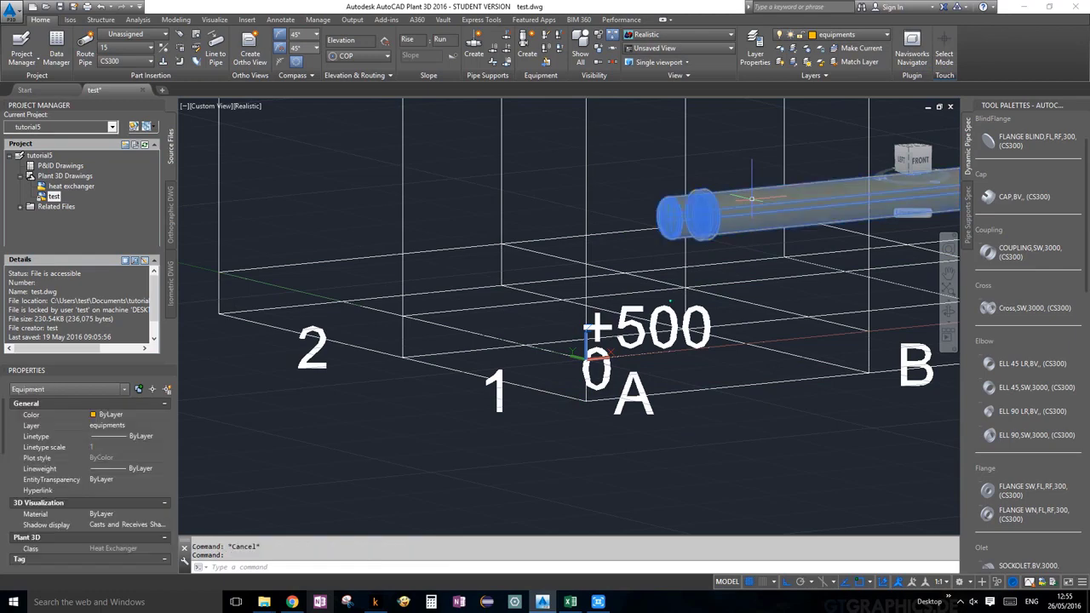
scroll(765, 240, down, 5)
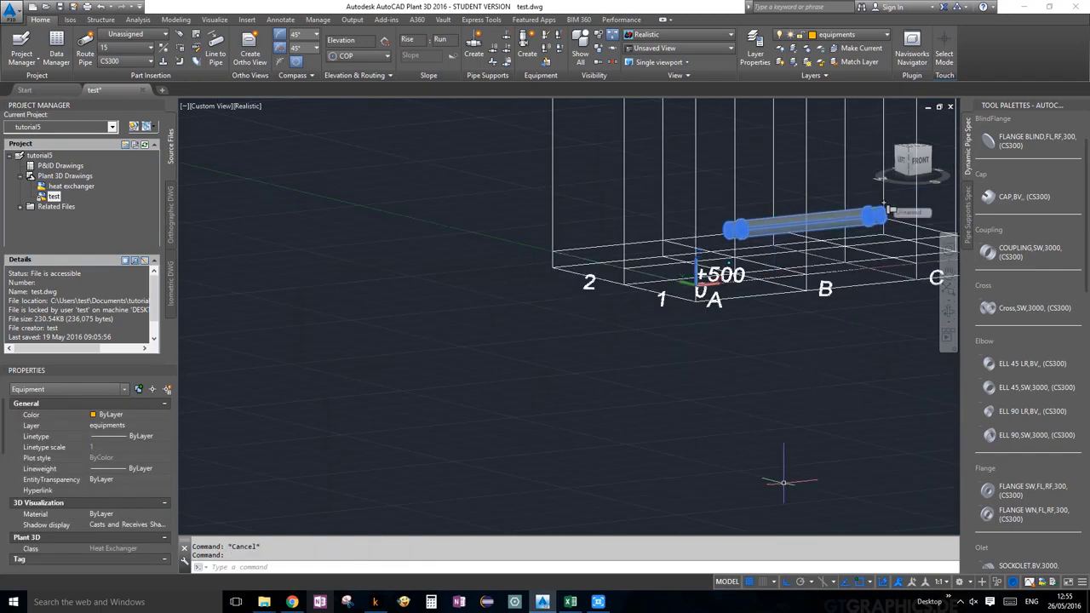
scroll(866, 228, up, 5)
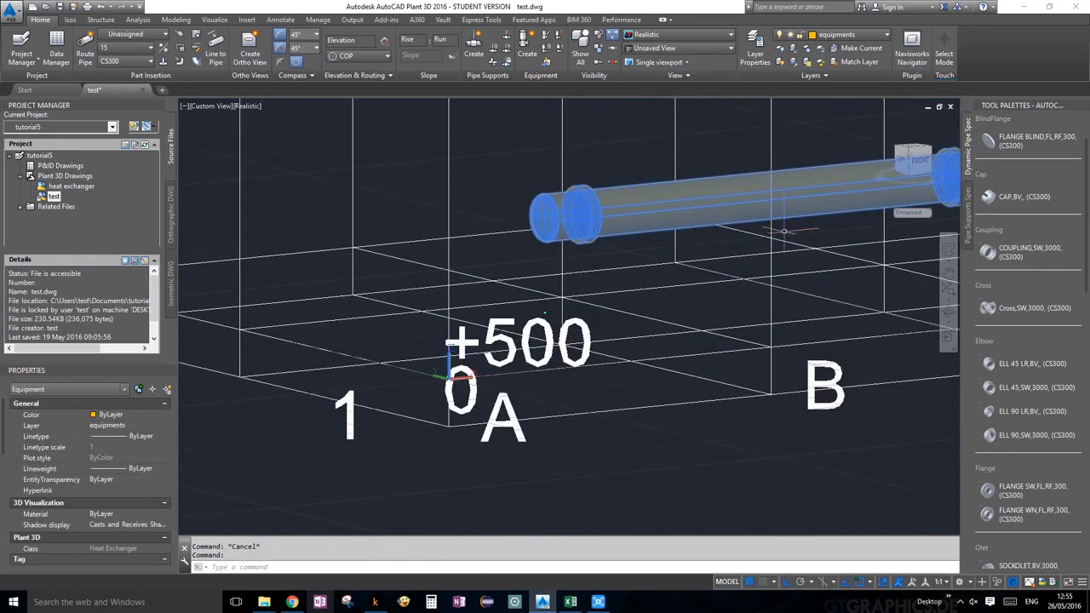
scroll(660, 229, down, 2)
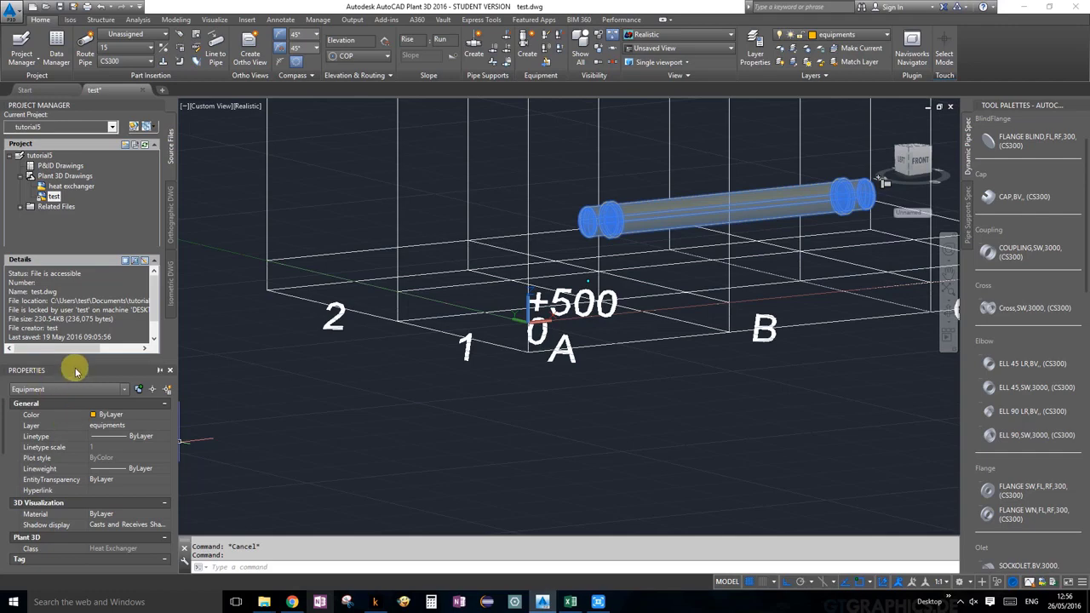
Step: Confirm tag E-001 and COP elevation 500 in Properties, then deselect and zoom out to the grid
scroll(83, 460, down, 5)
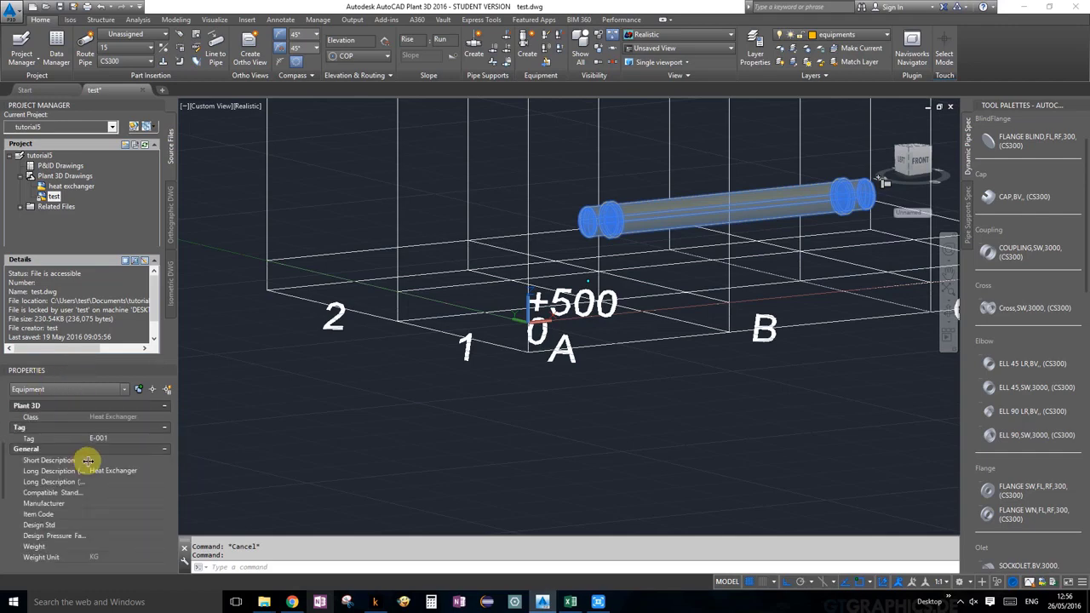
scroll(90, 464, down, 6)
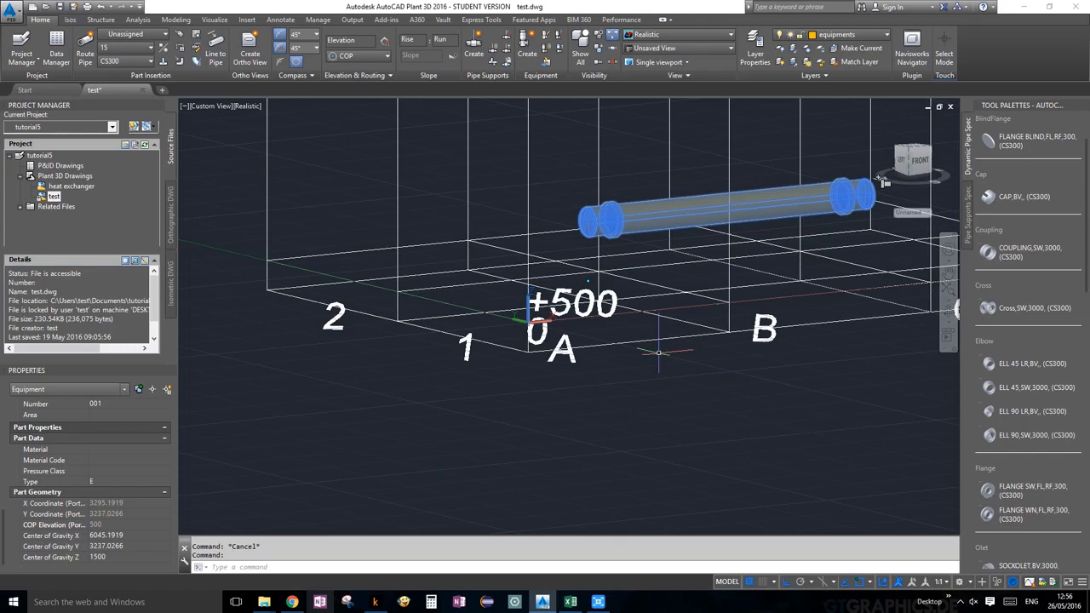
key(Escape)
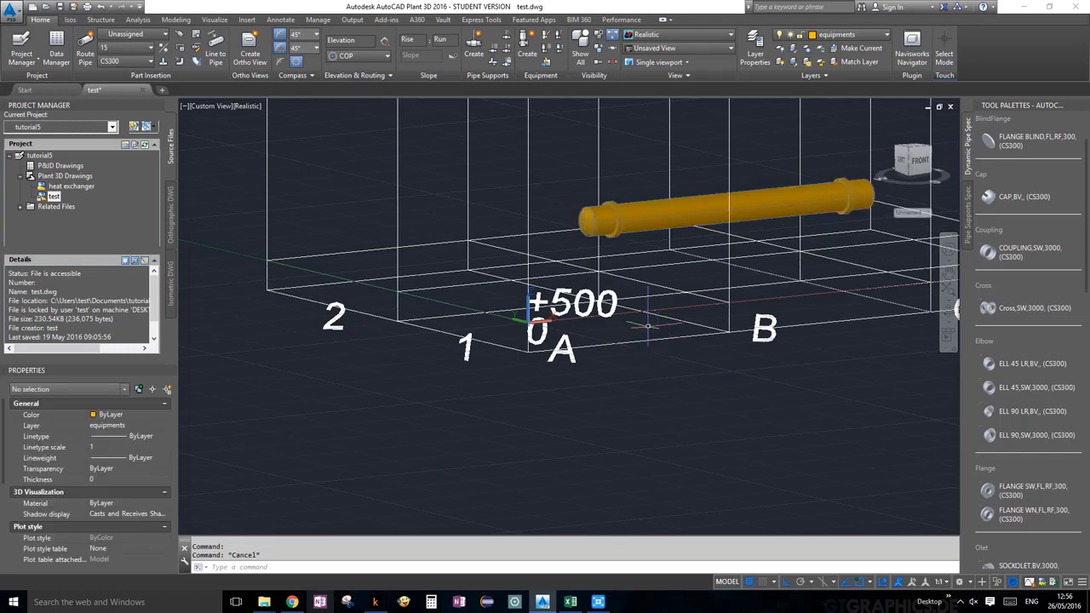
scroll(646, 343, down, 5)
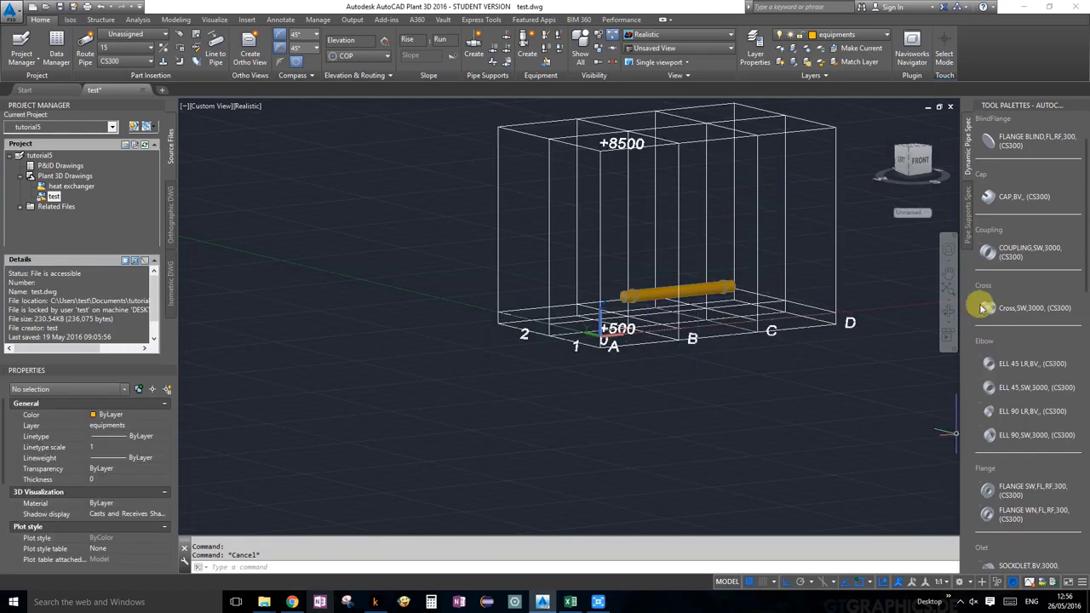
Step: Orbit to the frame's left side, then use Show All to restore the hidden tank, stairs and pumps
click(948, 310)
drag(730, 328, 664, 337)
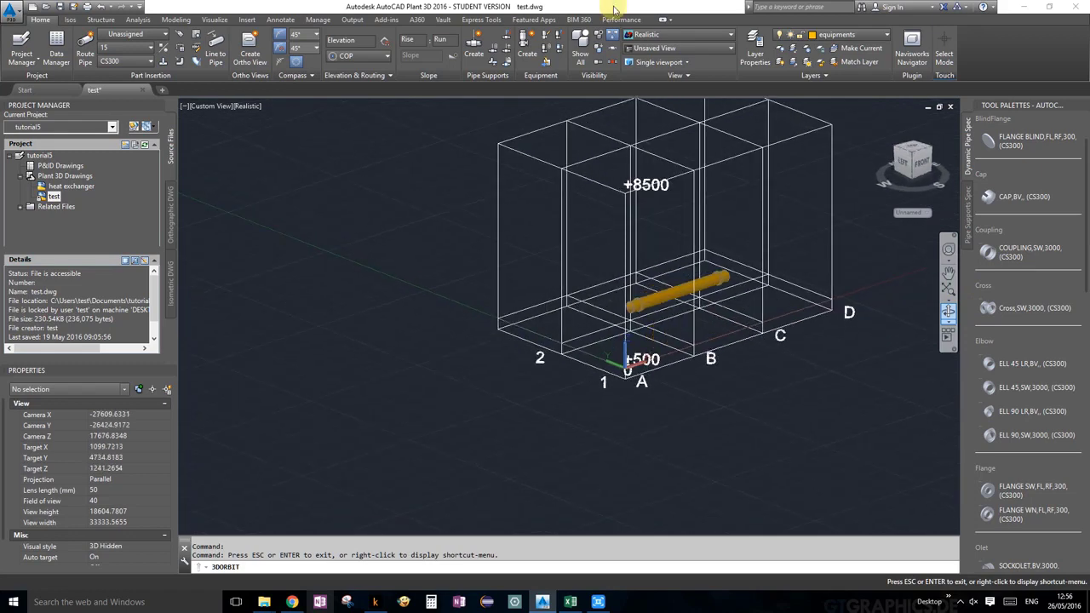
key(Escape)
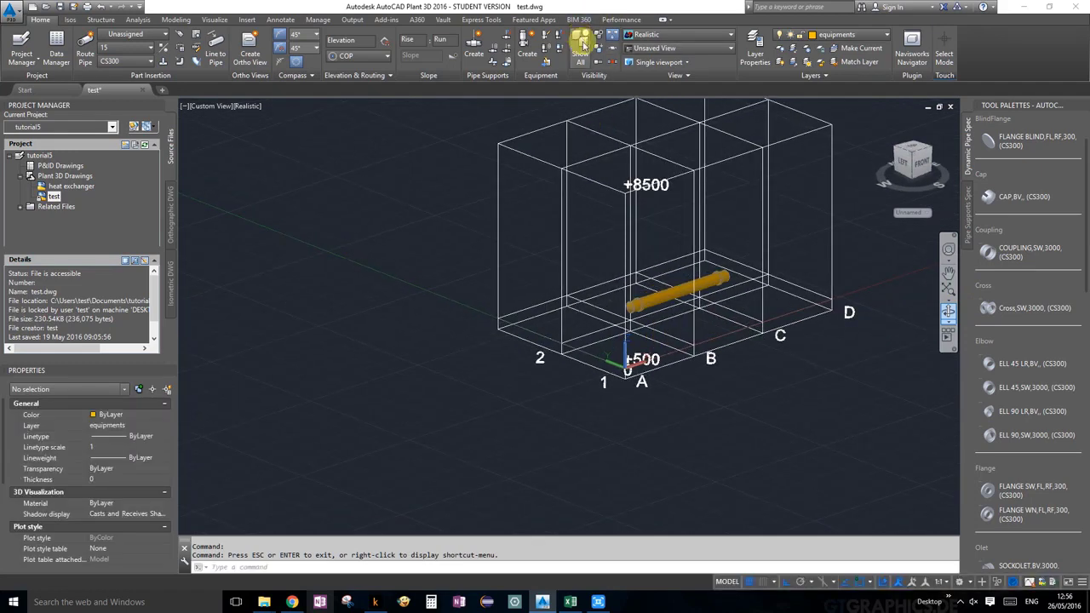
click(947, 312)
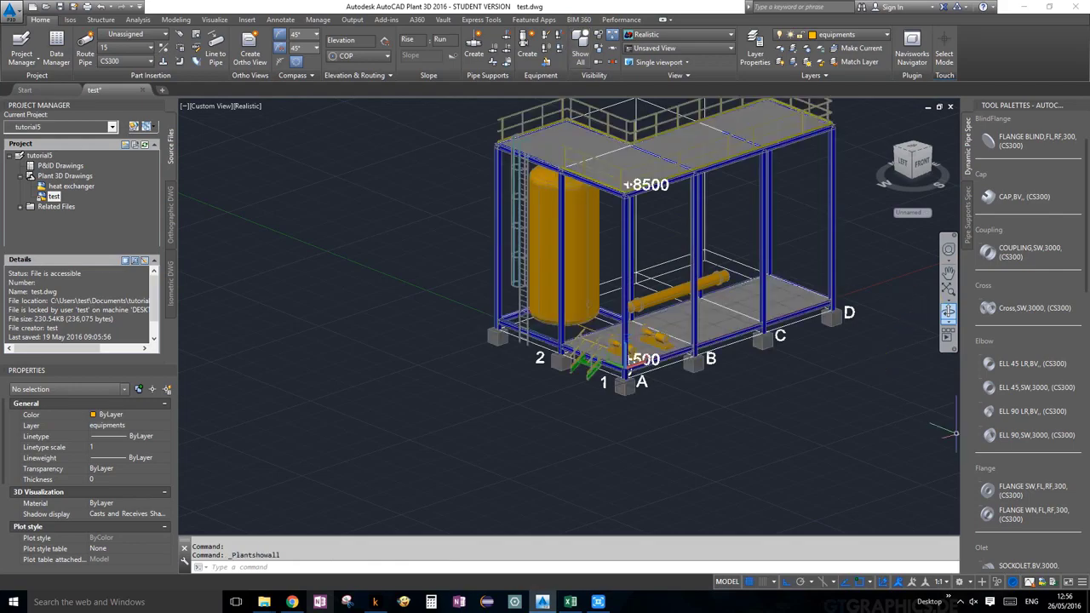
Step: Orbit and zoom to a low frontal view of grid lines A–C and check the exchanger's E-001 tag
click(948, 320)
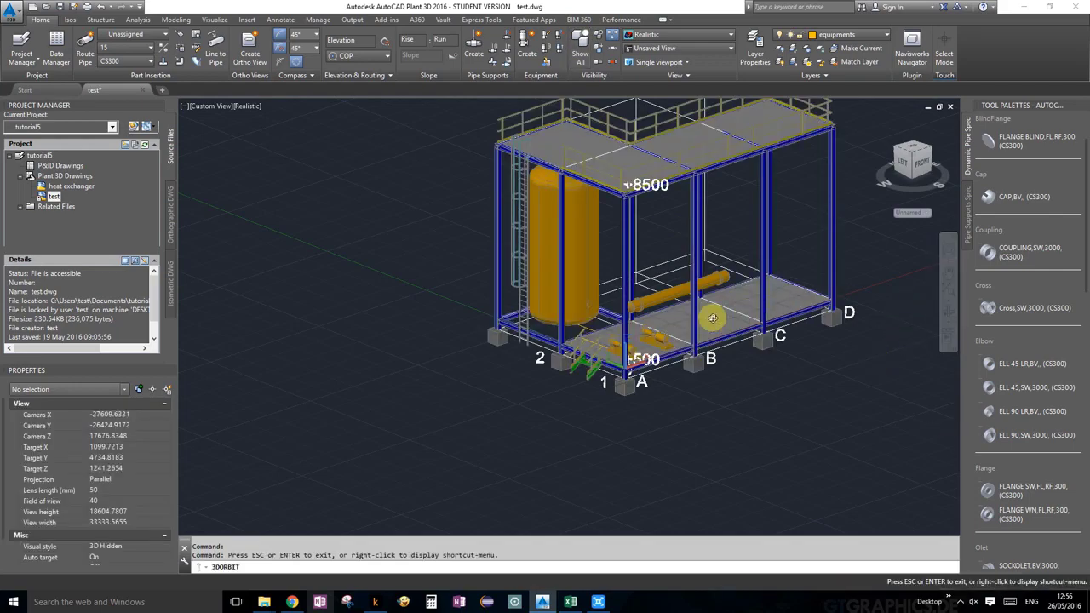
mouse_move(712, 311)
mouse_down()
mouse_move(578, 320)
mouse_move(772, 275)
mouse_move(706, 304)
mouse_up()
scroll(706, 303, up, 5)
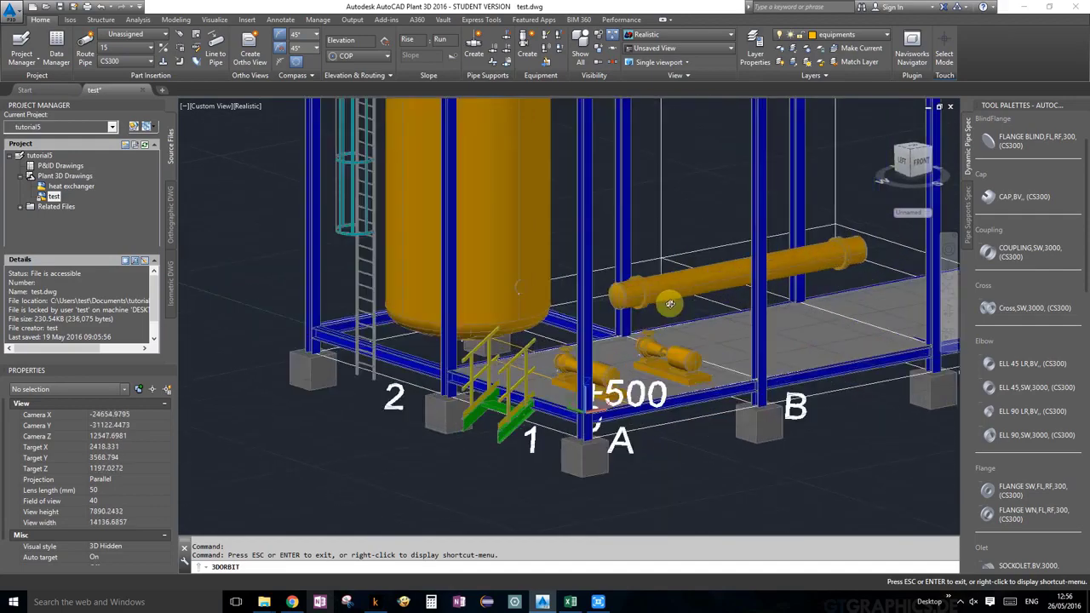
mouse_move(656, 339)
mouse_down()
mouse_move(717, 324)
mouse_move(693, 287)
mouse_move(628, 292)
mouse_move(611, 305)
mouse_move(650, 348)
mouse_move(651, 317)
mouse_move(675, 336)
mouse_up()
key(Escape)
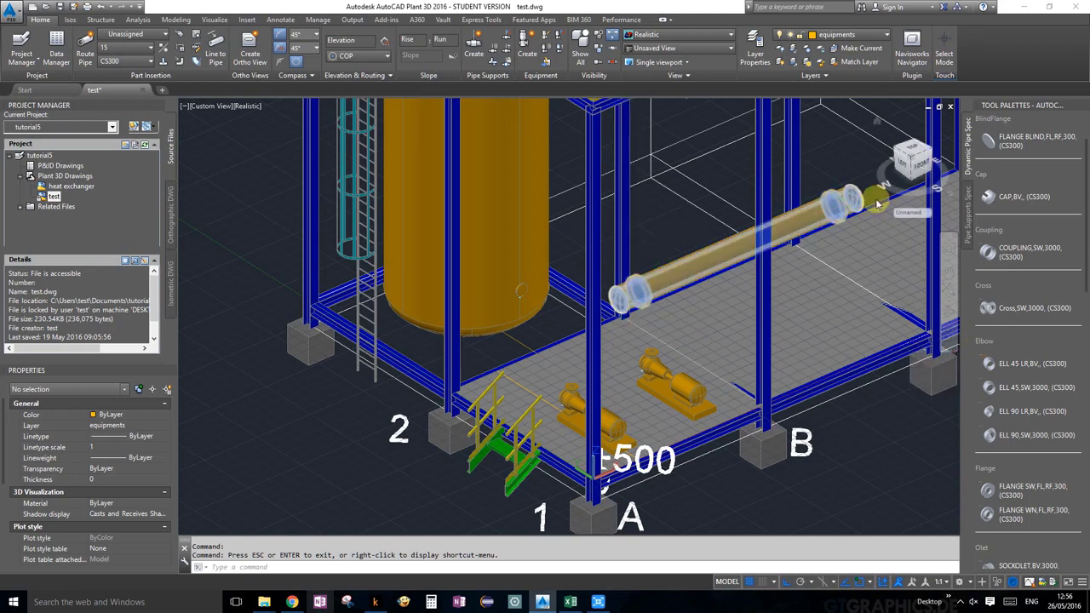
mouse_move(877, 203)
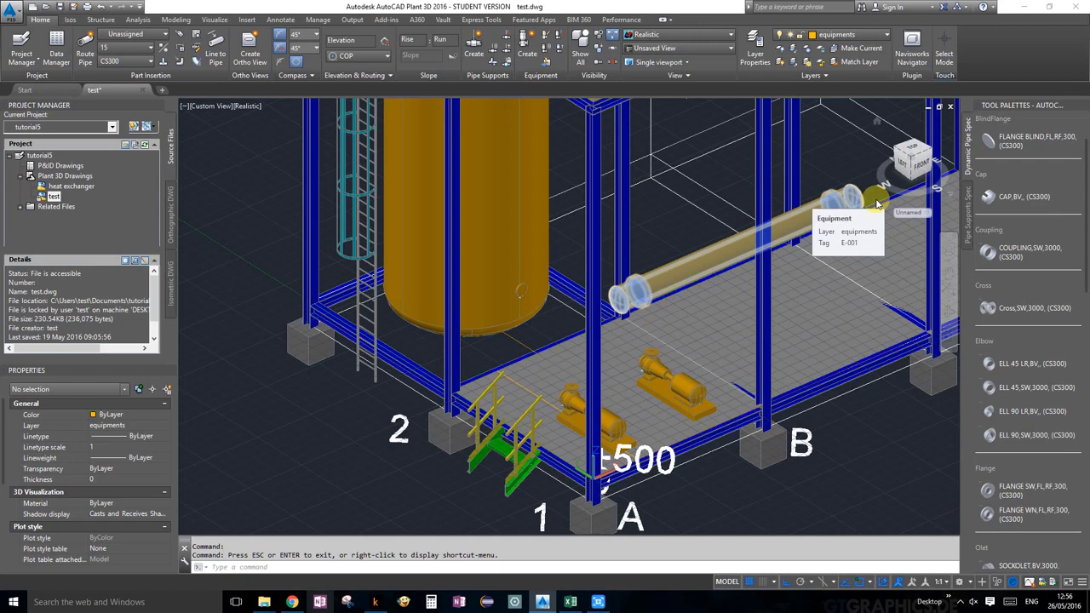
key(Escape)
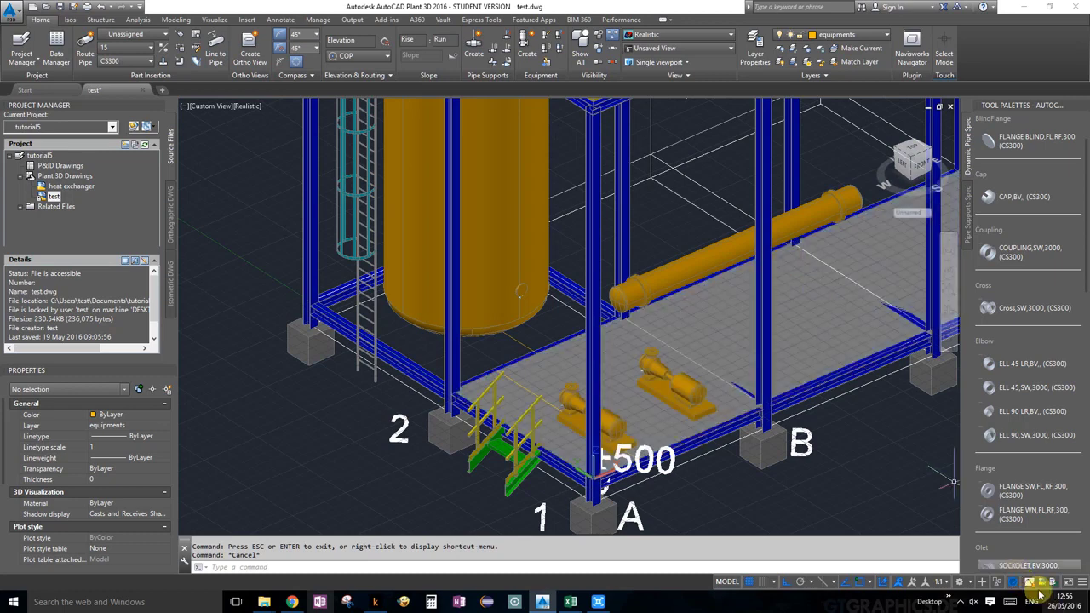
click(960, 601)
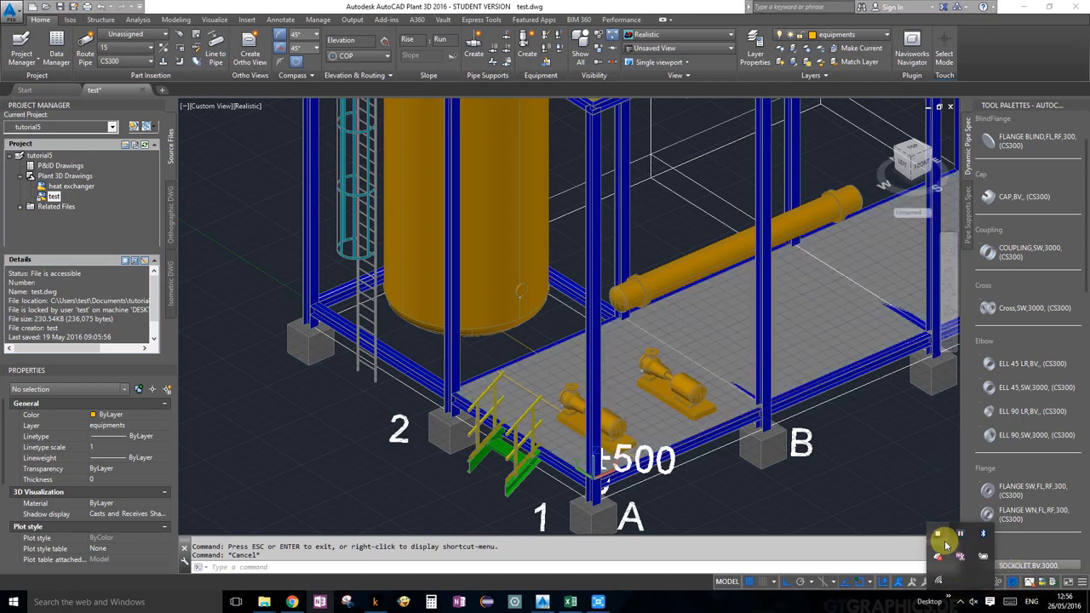